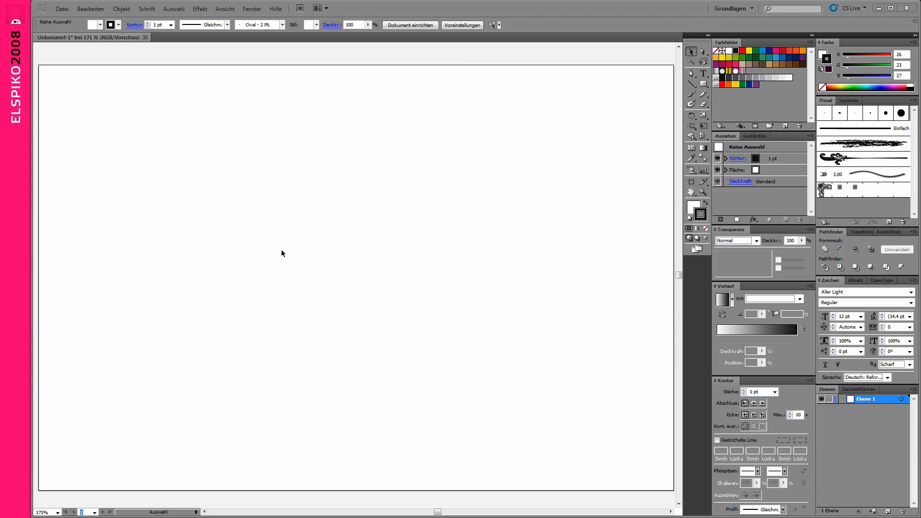
- Drag out a square at the page centre, set its fill to None and its stroke to 12 pt
left_click(703, 85)
left_click_drag(265, 208, 381, 292)
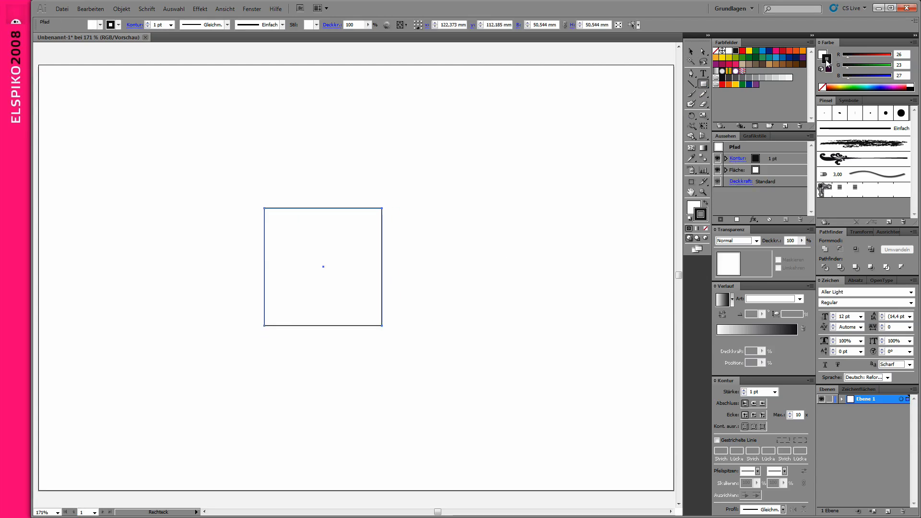
left_click(822, 87)
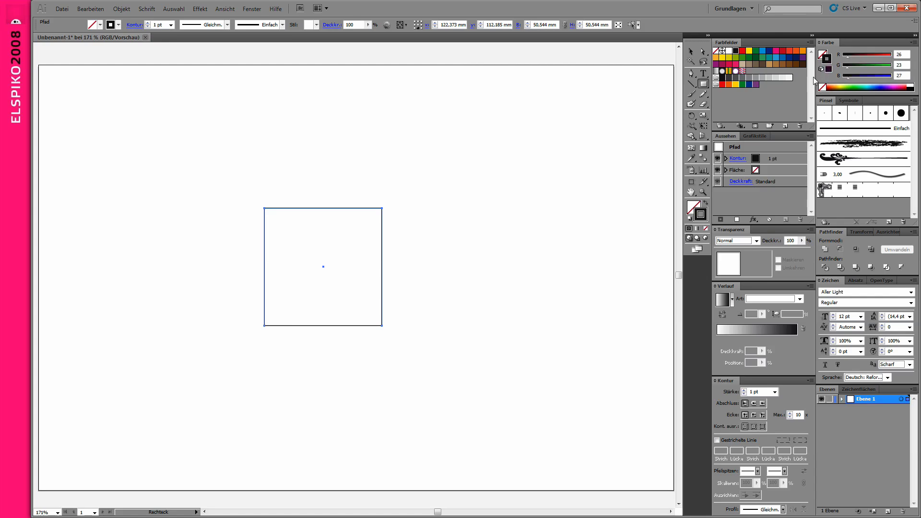
left_click(744, 390)
left_click(744, 390)
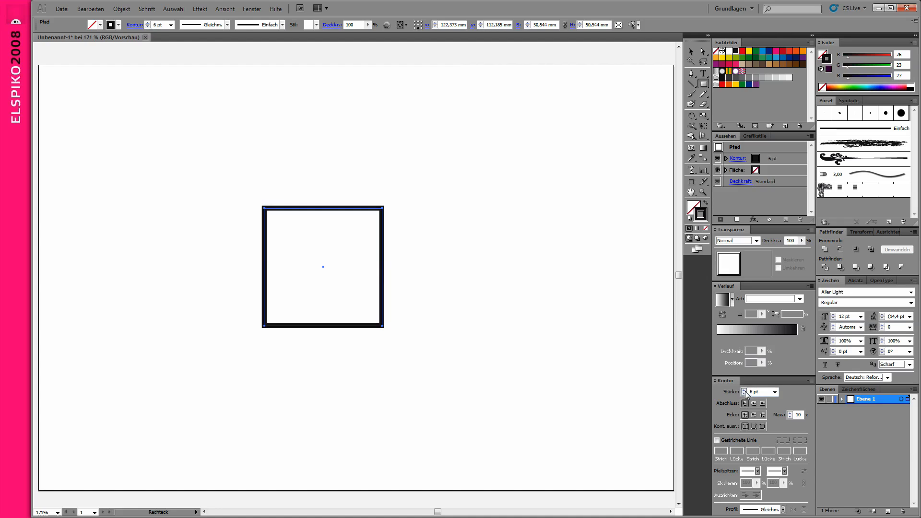
left_click(744, 391)
left_click(744, 391)
left_click(744, 391)
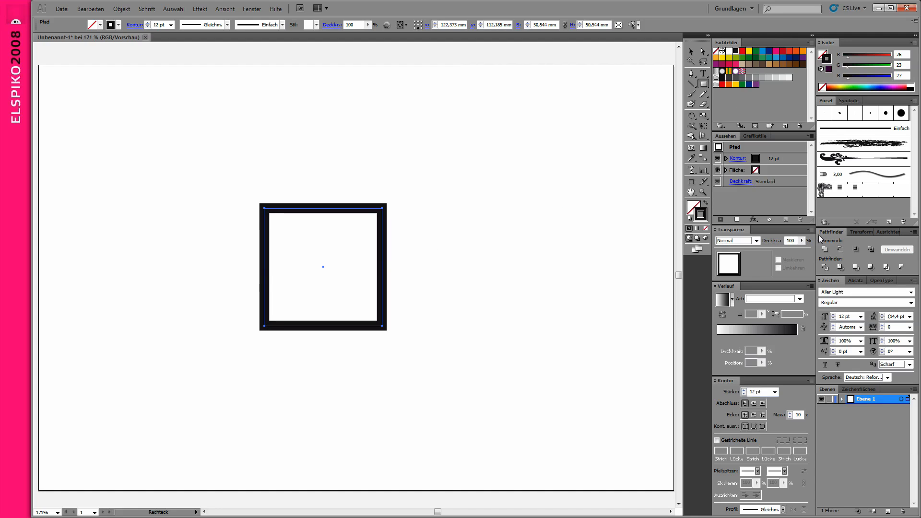
- Cut the square's bottom edge at two points with Scissors and delete the segment between them
left_click_drag(704, 104, 726, 118)
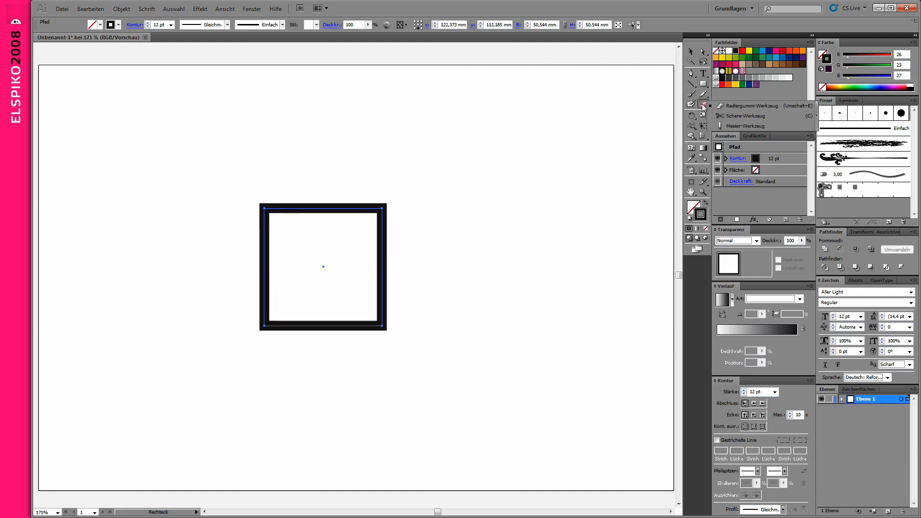
left_click(726, 117)
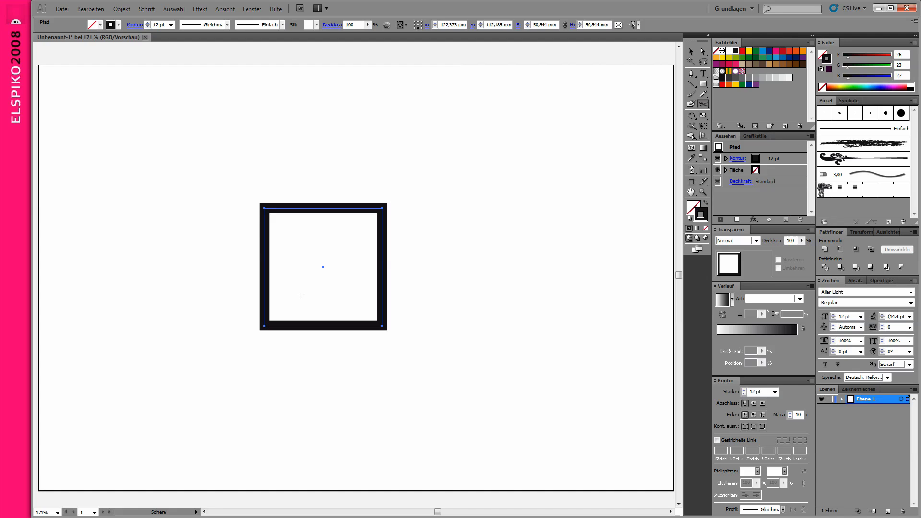
left_click(290, 326)
left_click(350, 326)
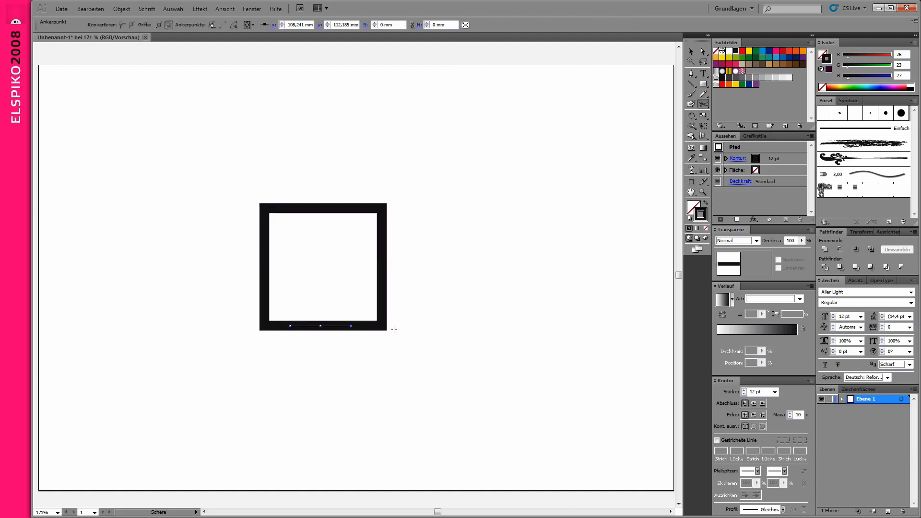
left_click(692, 51)
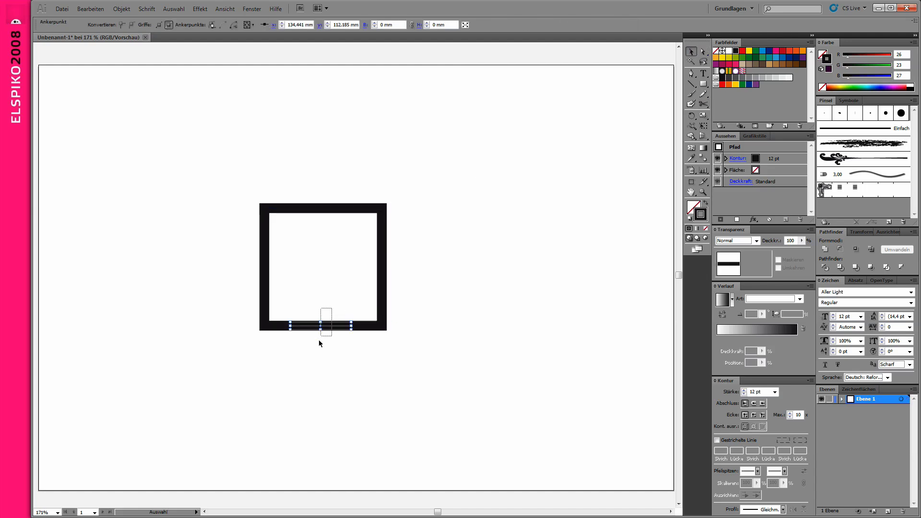
key("Delete")
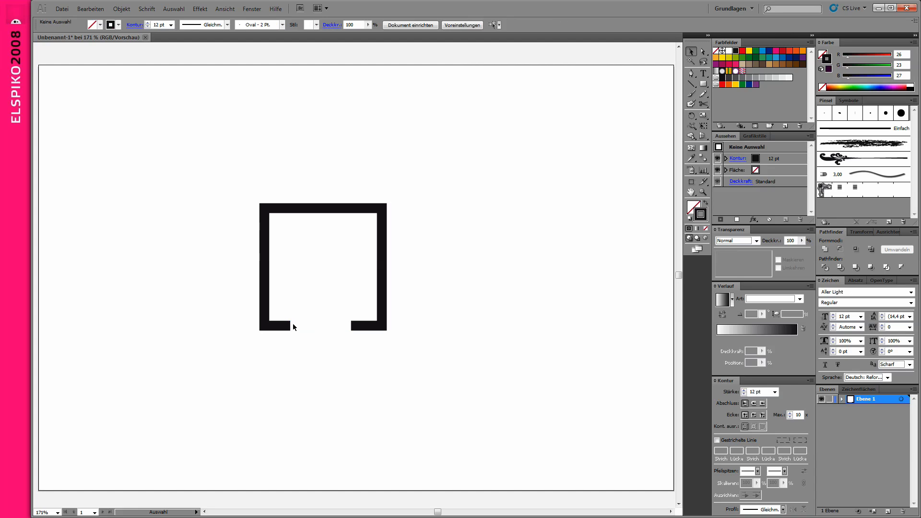
left_click_drag(286, 338, 307, 332)
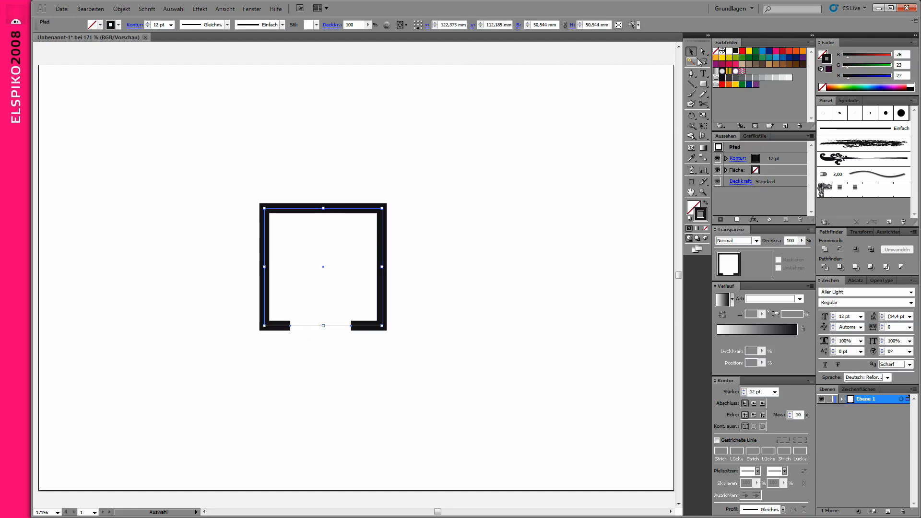
- Pull the gap's left end up into the frame and bend it into a smooth curve
left_click(691, 75)
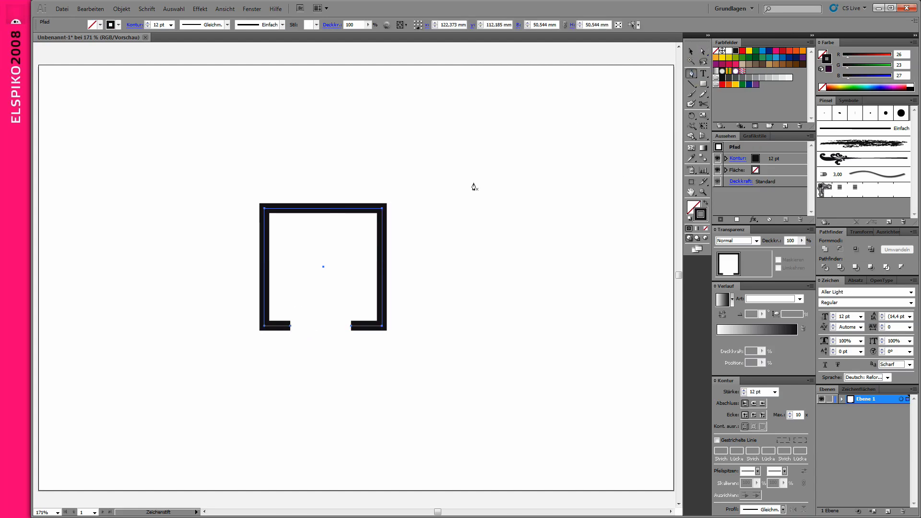
left_click_drag(290, 328, 323, 281)
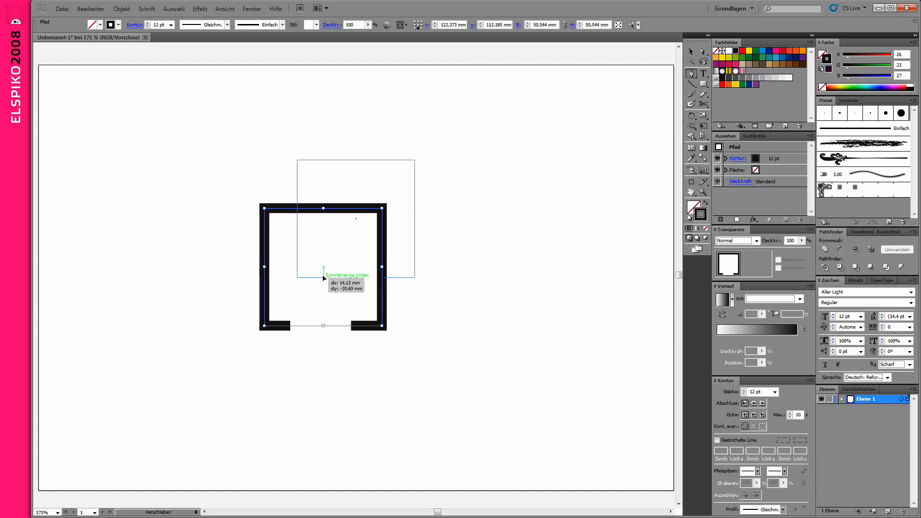
key("ctrl+z")
left_click(703, 51)
left_click_drag(290, 328, 334, 267)
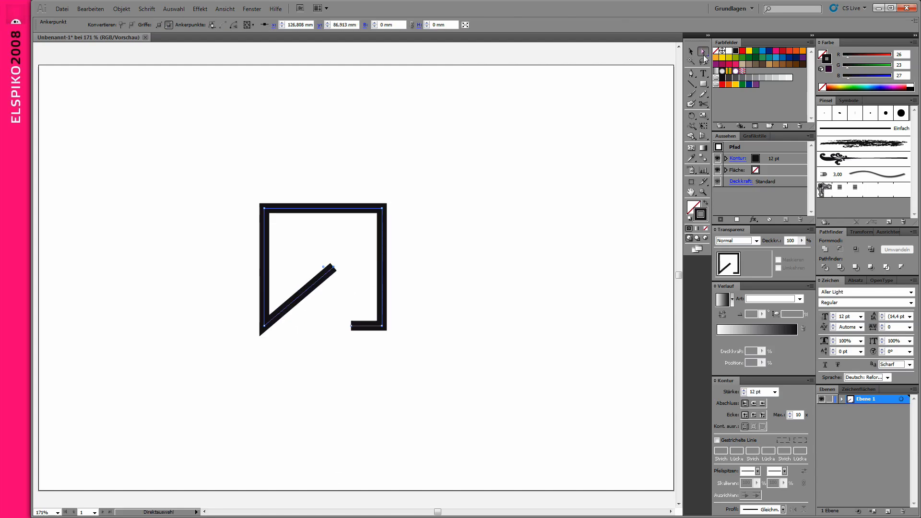
left_click(691, 74)
left_click_drag(264, 325, 217, 324)
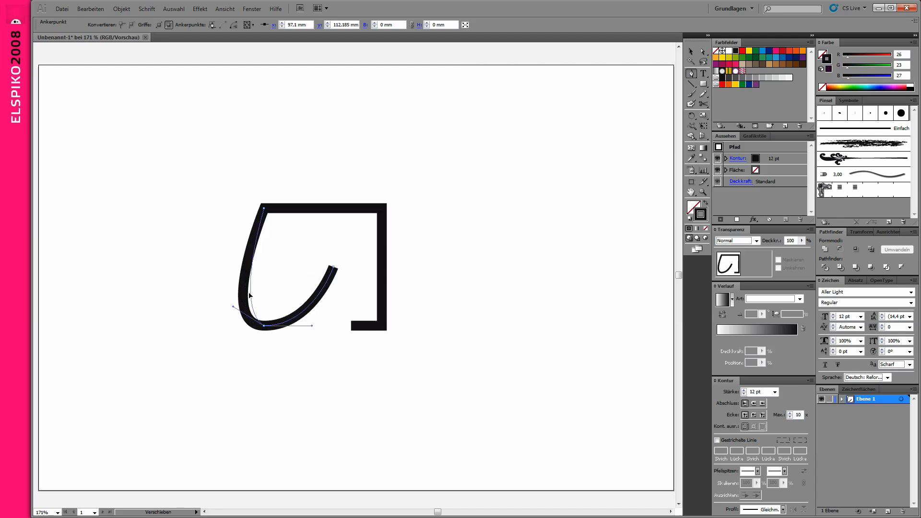
key("ctrl+z")
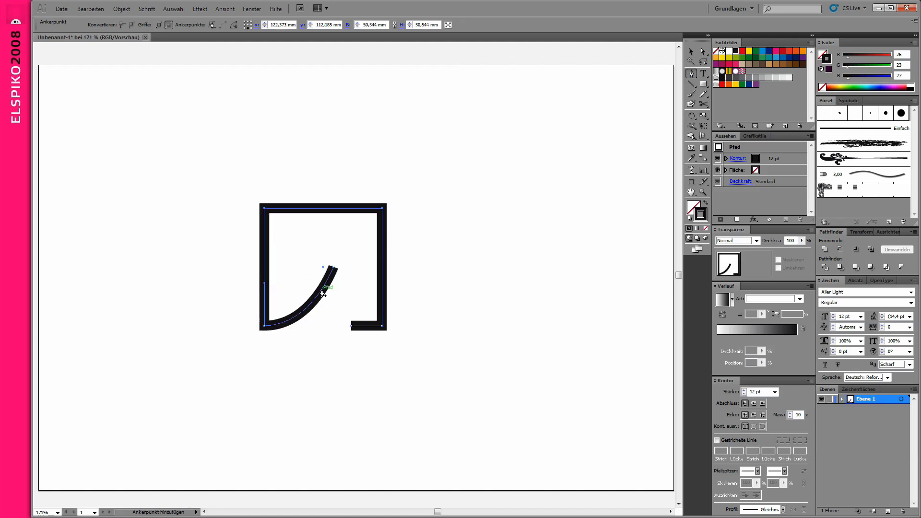
left_click(703, 51)
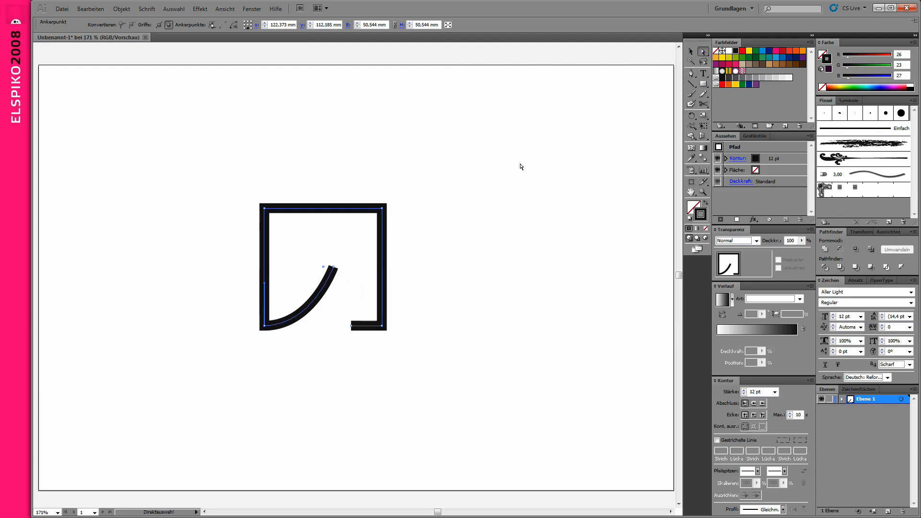
left_click_drag(345, 271, 351, 258)
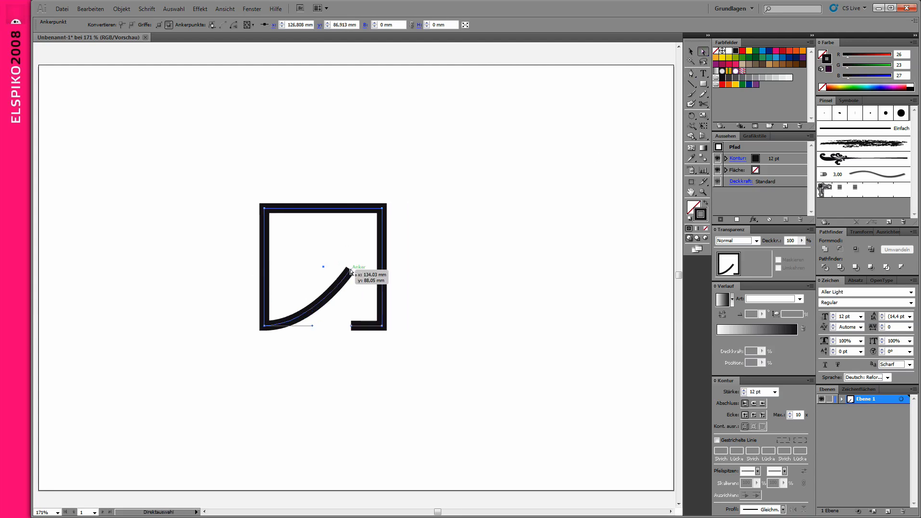
left_click_drag(311, 325, 323, 328)
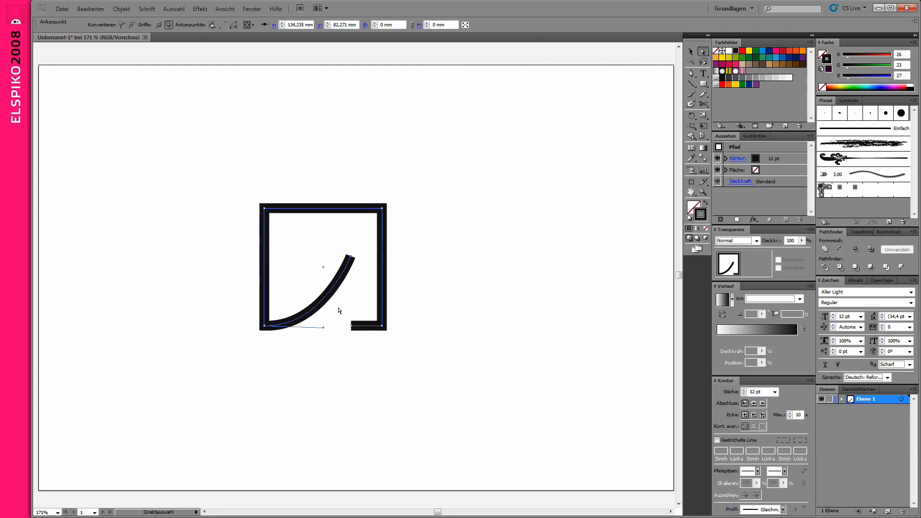
left_click(365, 287)
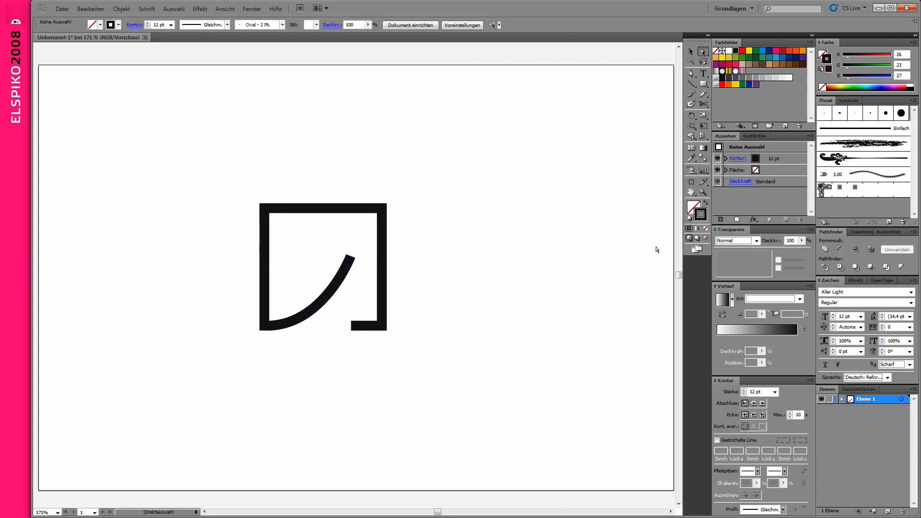
- Draw a pen path from the arc up to a pointed leaf tip and around its outer side
mouse_move(232, 181)
left_mouse_down()
mouse_move(412, 359)
mouse_move(412, 335)
left_mouse_up()
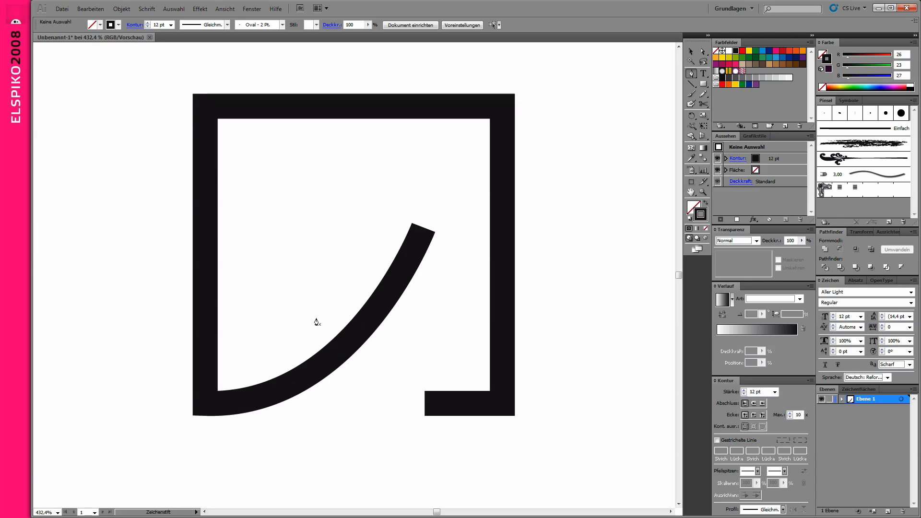
left_click_drag(284, 350, 270, 310)
left_click_drag(432, 160, 558, 104)
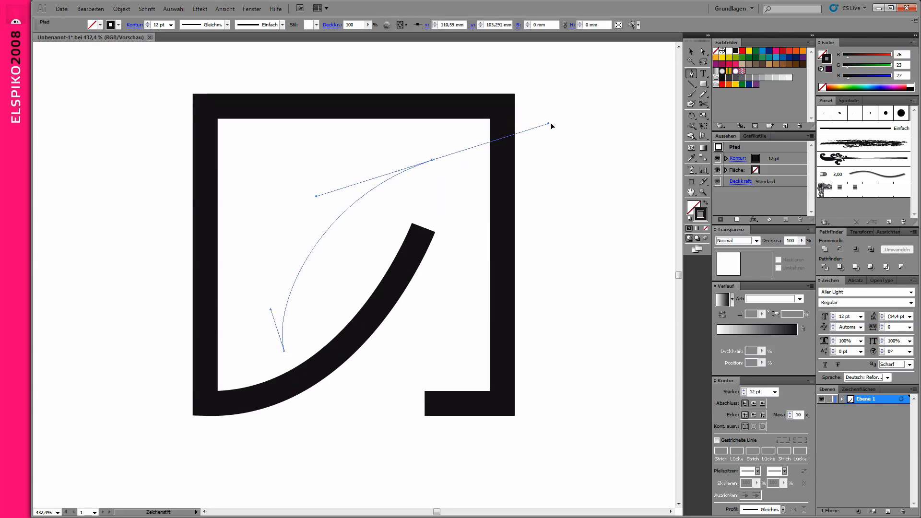
mouse_move(557, 104)
left_mouse_down()
mouse_move(489, 70)
mouse_move(462, 223)
left_mouse_up()
mouse_move(406, 366)
left_mouse_down()
mouse_move(366, 392)
mouse_move(340, 394)
left_mouse_up()
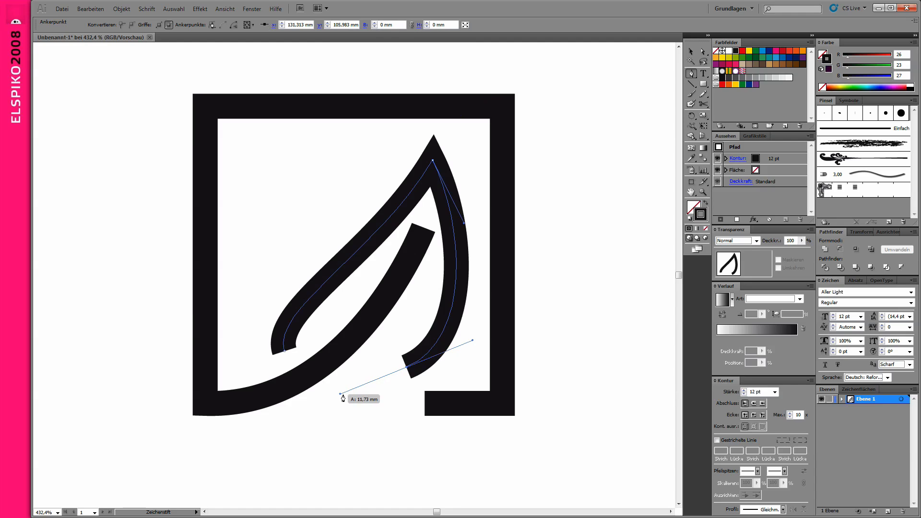
- Adjust the leaf's lower anchors and handles so its outer curve sweeps smoothly to the tip
left_click(691, 53)
left_click(301, 309)
left_click_drag(282, 348, 284, 350)
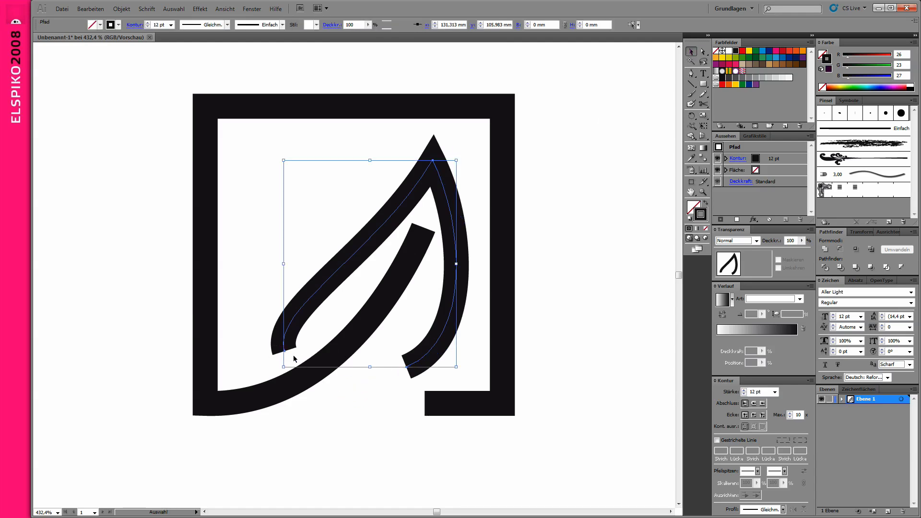
left_click(703, 51)
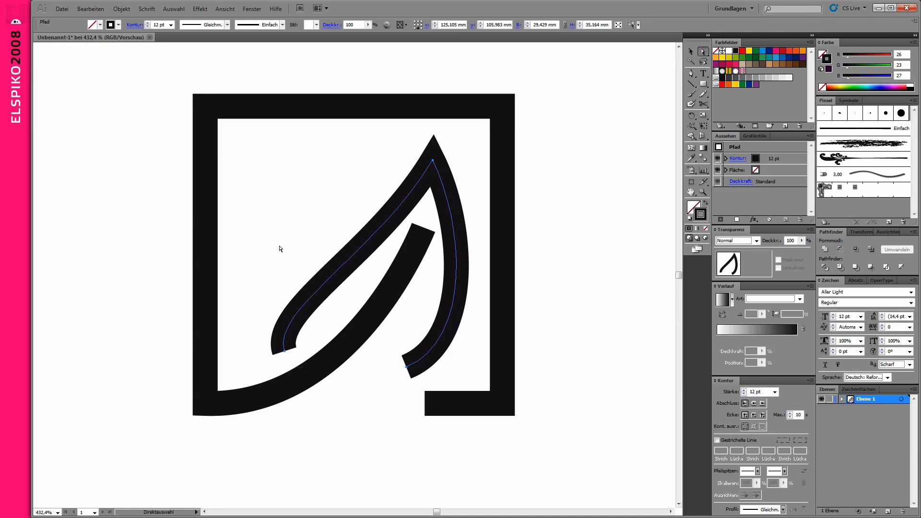
left_click_drag(255, 270, 292, 356)
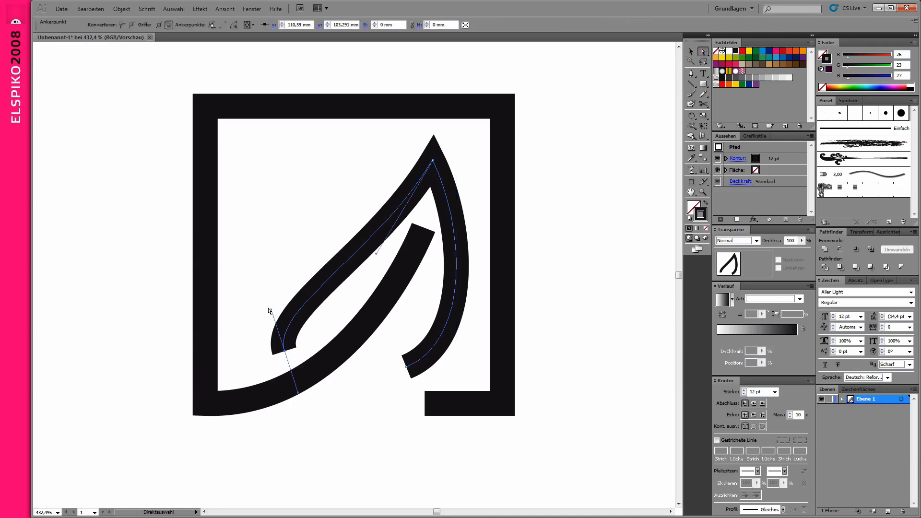
left_click_drag(270, 311, 266, 259)
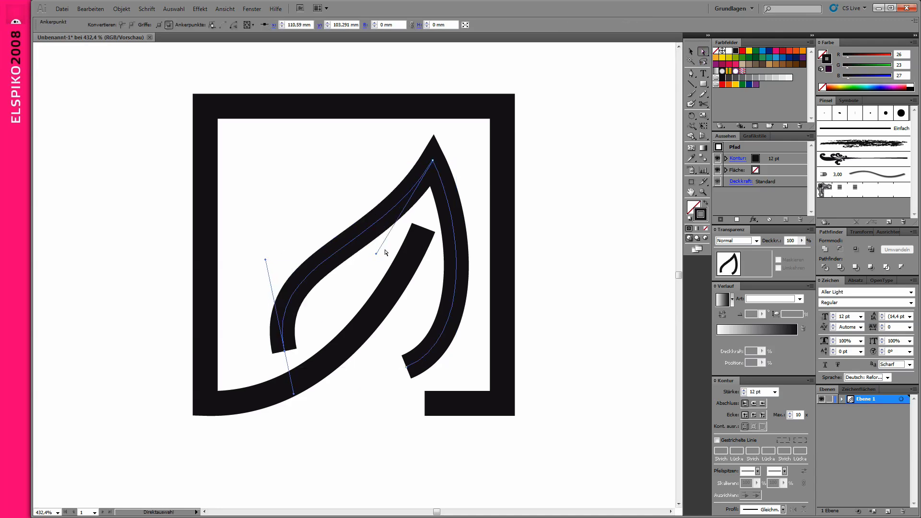
left_click_drag(407, 367, 379, 367)
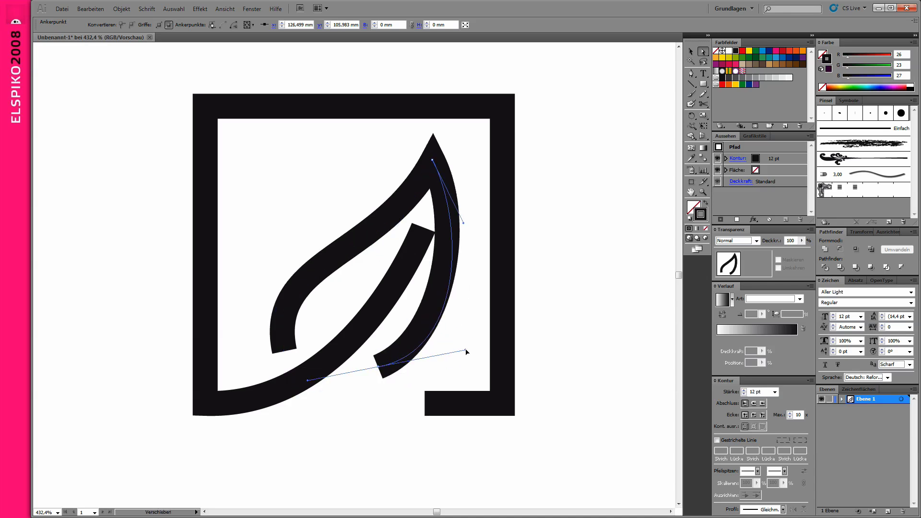
left_click_drag(445, 342, 467, 352)
left_click(575, 295)
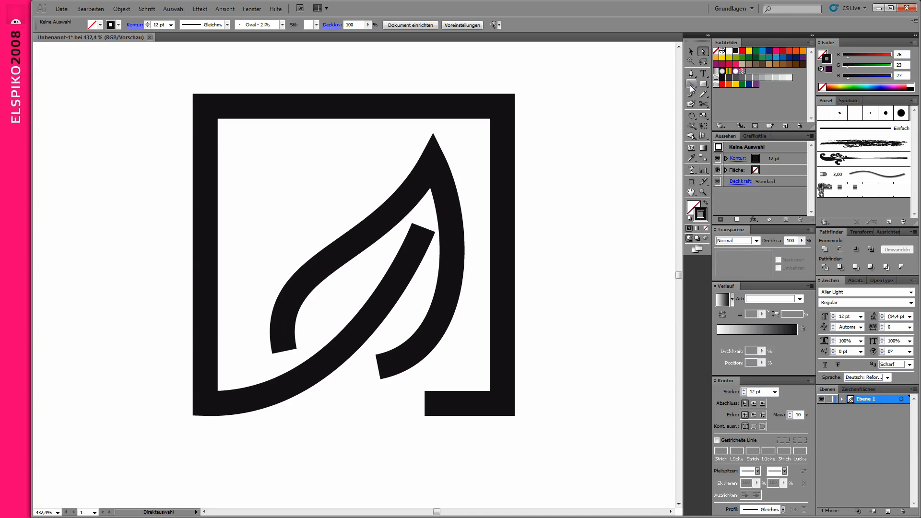
- Use the Width tool to taper both leaf ends, the stem top and the frame's bottom edge
left_click(691, 126)
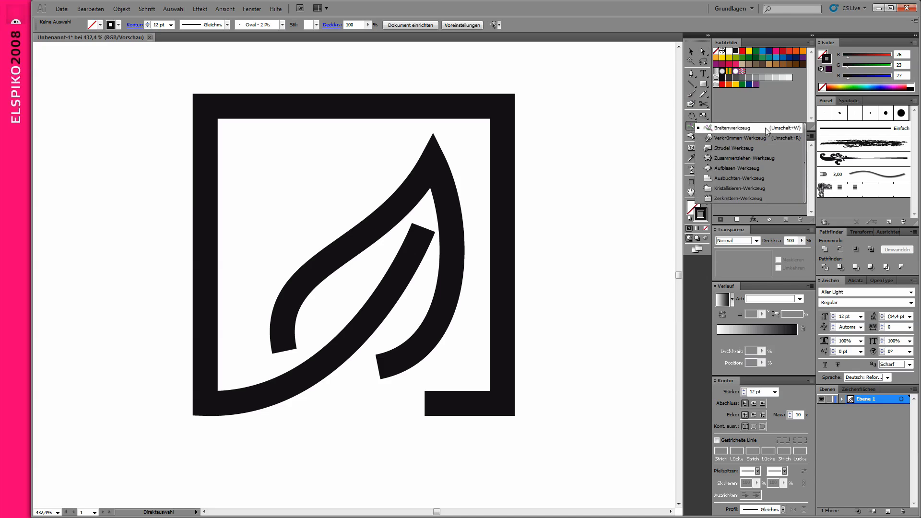
left_click(767, 128)
left_click_drag(286, 353, 288, 351)
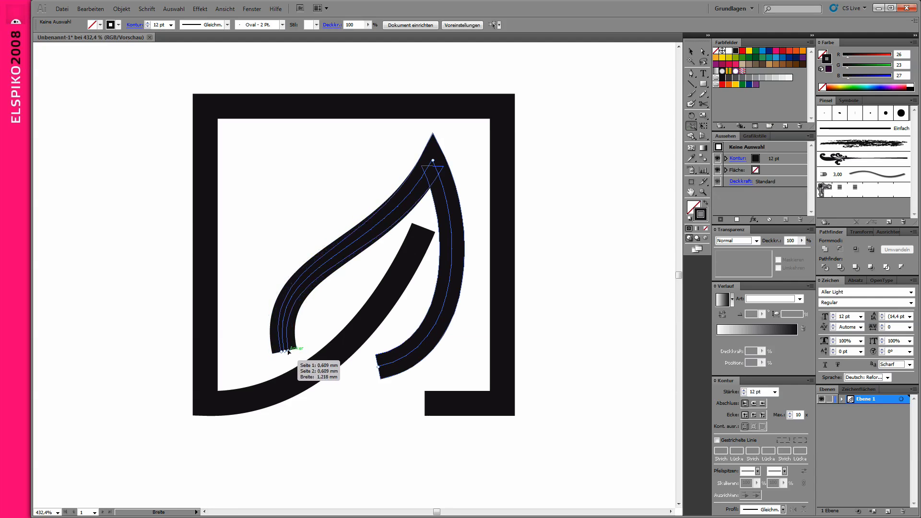
left_click_drag(288, 351, 288, 351)
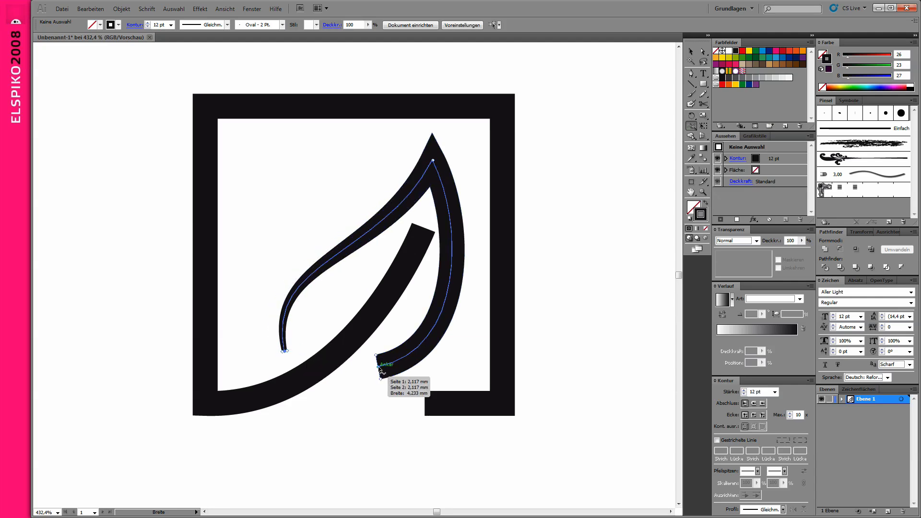
left_click_drag(378, 361, 380, 363)
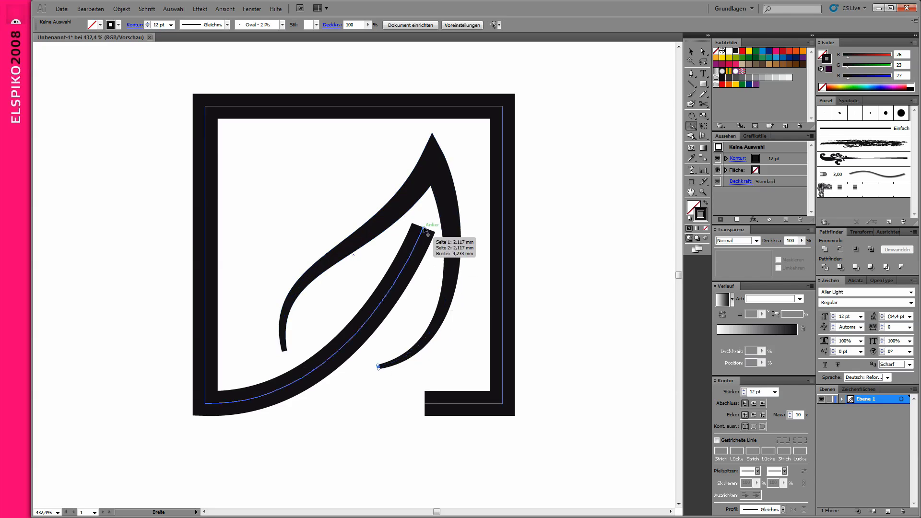
left_click_drag(436, 233, 424, 230)
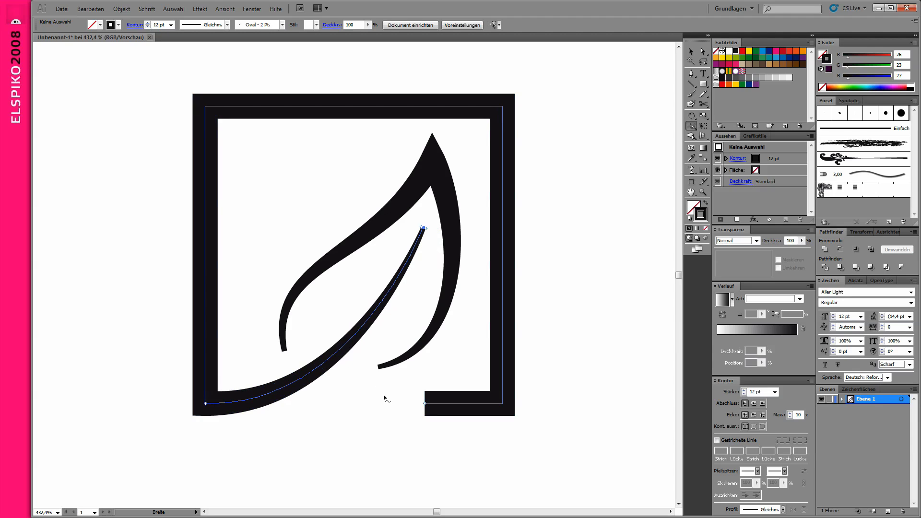
left_click_drag(424, 404, 338, 406)
- Extend the frame's bottom edge left and refine the leaf, stem and tip anchors and curves
left_click(702, 52)
left_click(418, 446)
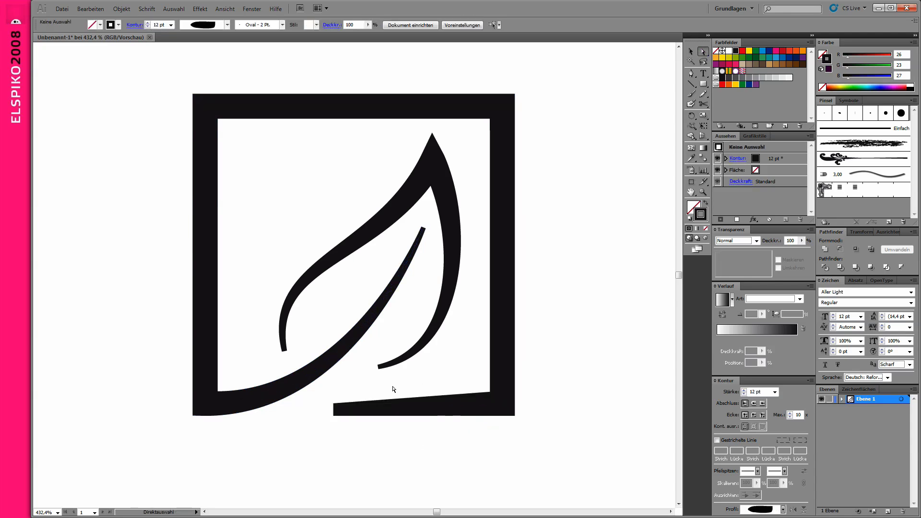
left_click(379, 367)
left_click_drag(379, 367, 349, 375)
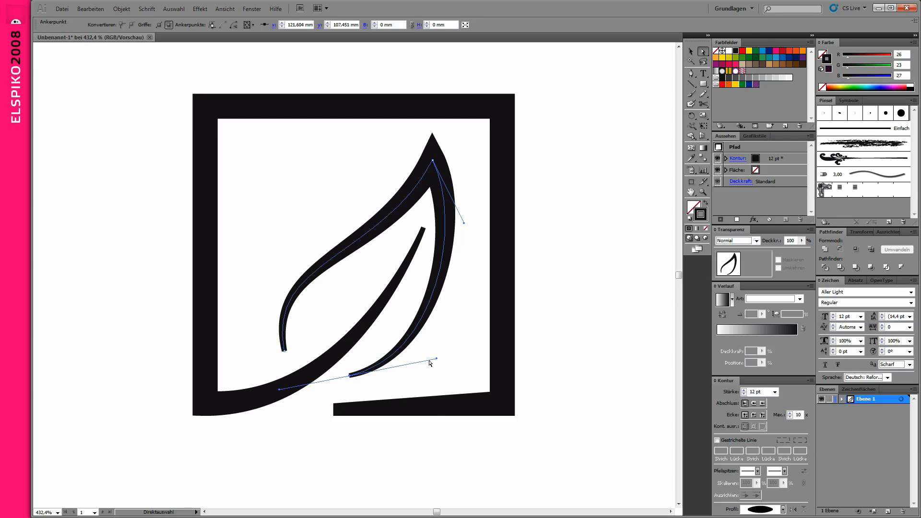
left_click_drag(437, 358, 466, 359)
left_click_drag(423, 229, 428, 235)
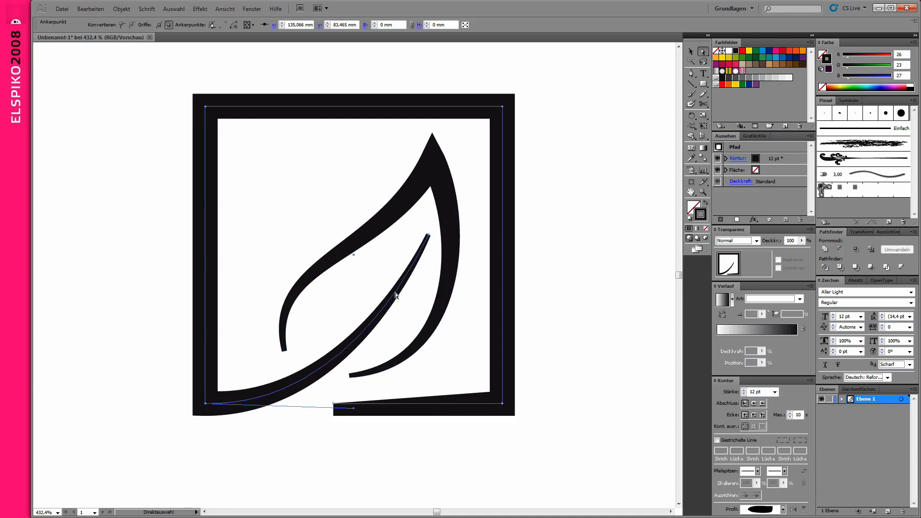
left_click_drag(337, 419, 367, 406)
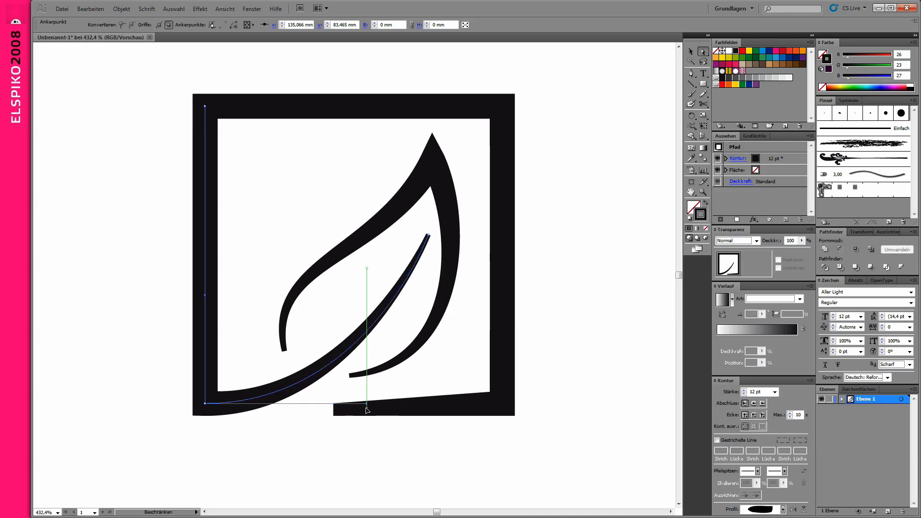
left_click_drag(398, 138, 466, 186)
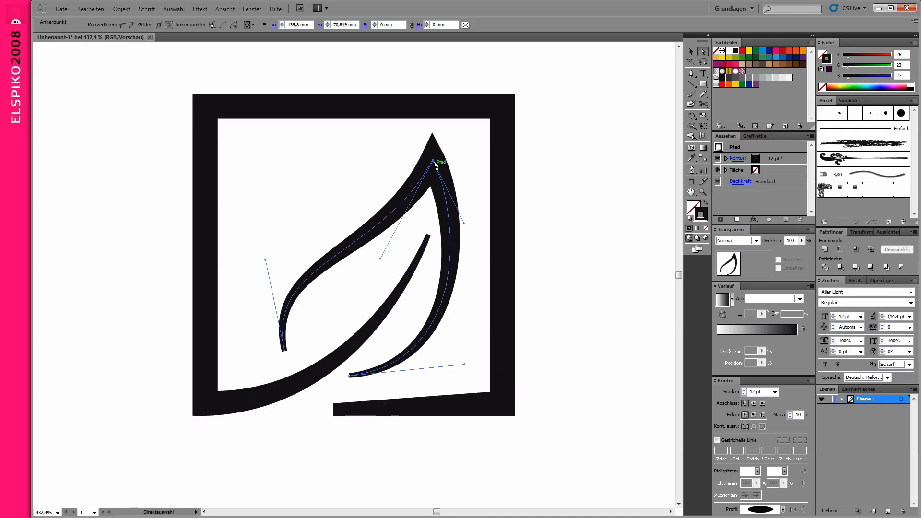
left_click_drag(432, 161, 438, 177)
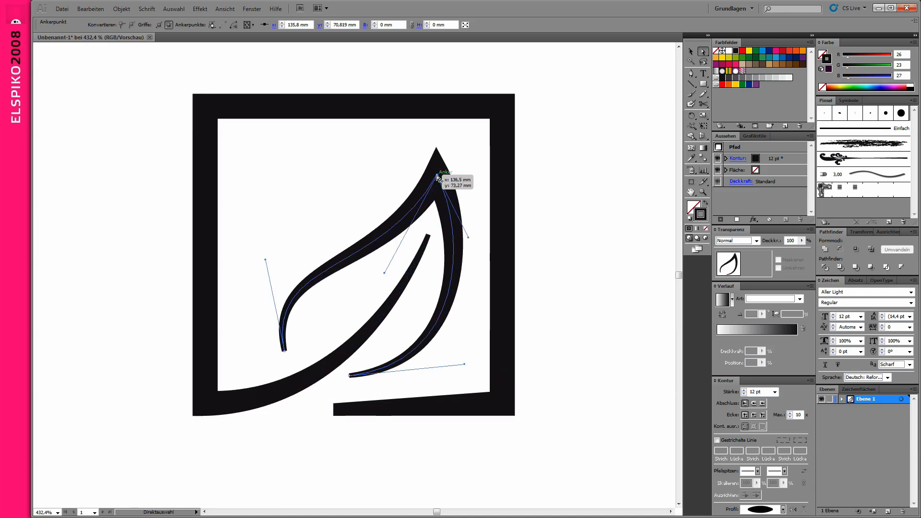
left_click(566, 206)
key("ctrl+minus")
key("ctrl+minus")
key("ctrl+minus")
key("ctrl+minus")
left_click_drag(257, 169, 424, 326)
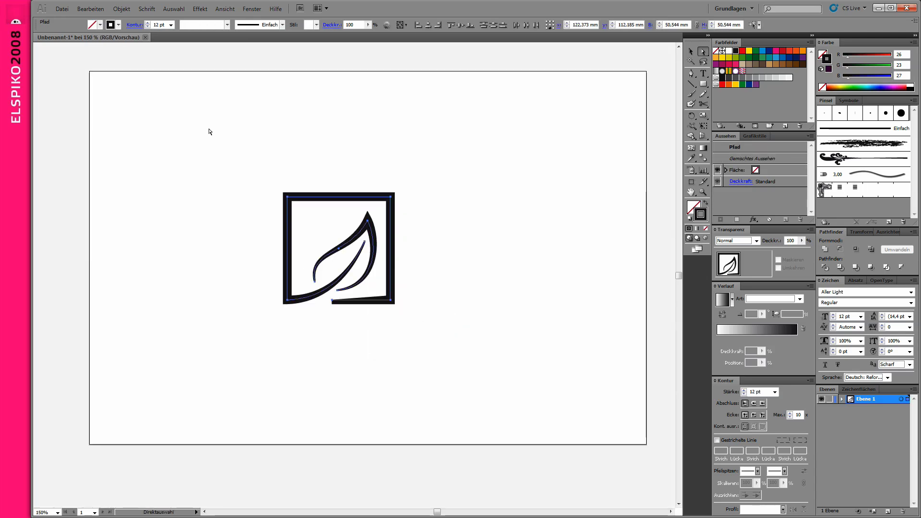
- Expand the logo's variable-width strokes into filled shapes with Objekt > Aussehen umwandeln
left_click(121, 9)
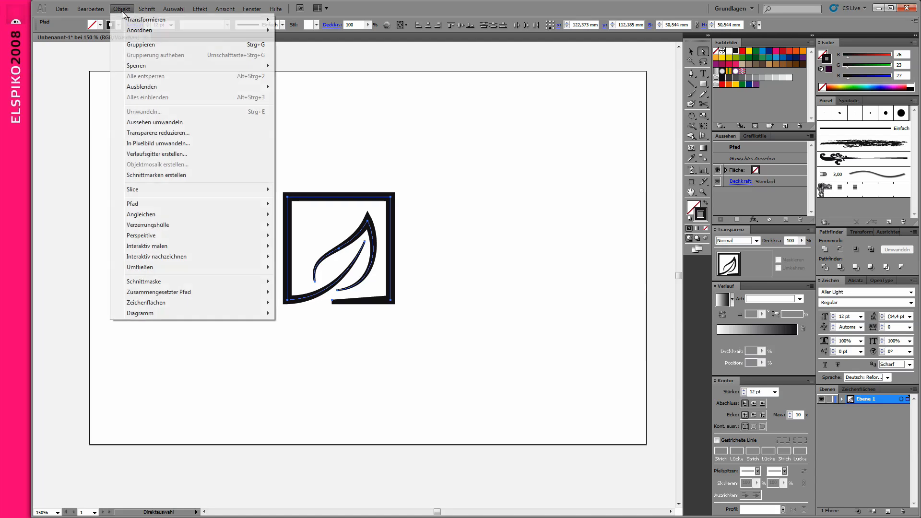
left_click(133, 123)
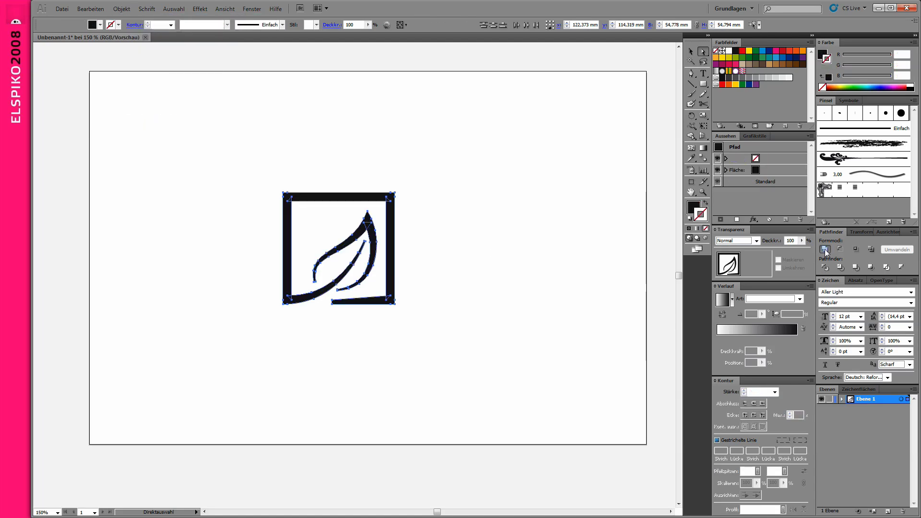
left_click(508, 249)
- Zoom in and pan to the left end of the frame's bottom bar
key("z")
left_click_drag(239, 166, 411, 354)
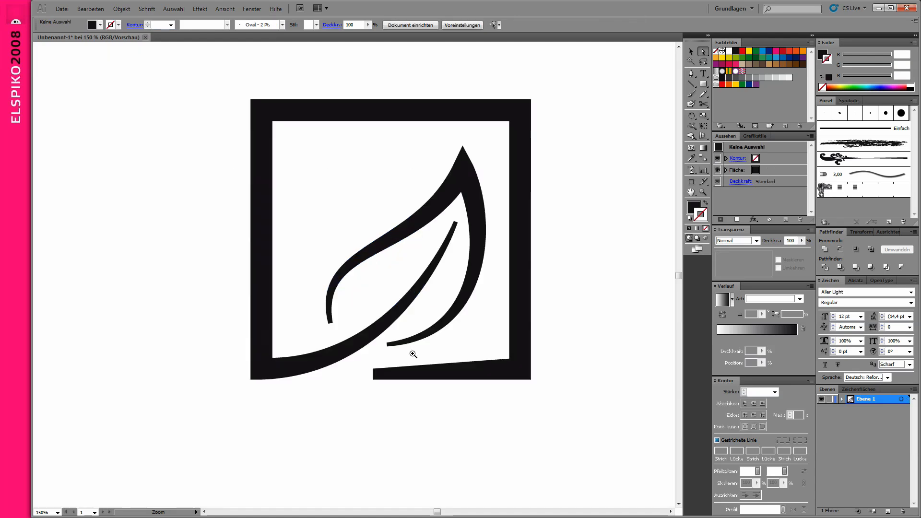
left_click_drag(353, 335, 528, 434)
key("h")
left_click_drag(185, 208, 269, 291)
- Reshape the bottom bar's blunt left corner into a curved, sharply pointed taper
key("a")
left_click(270, 296)
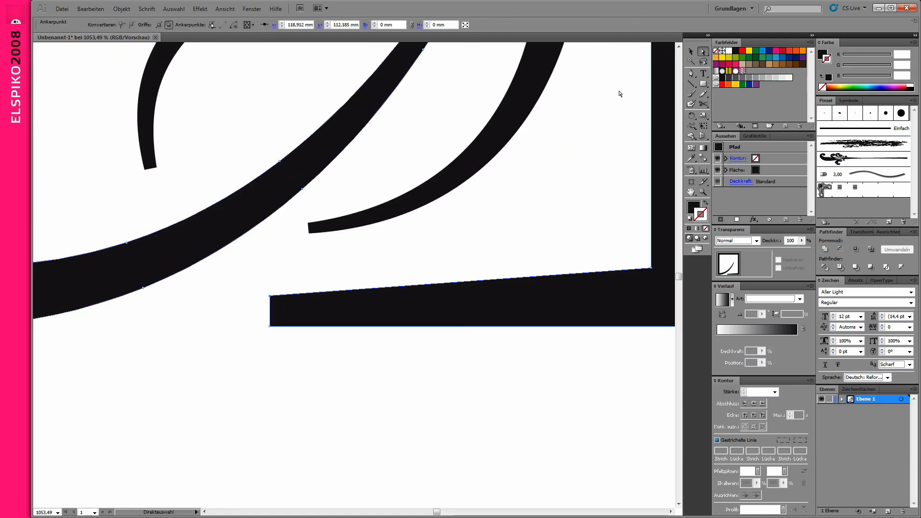
left_click(691, 73)
left_click_drag(269, 296, 179, 317)
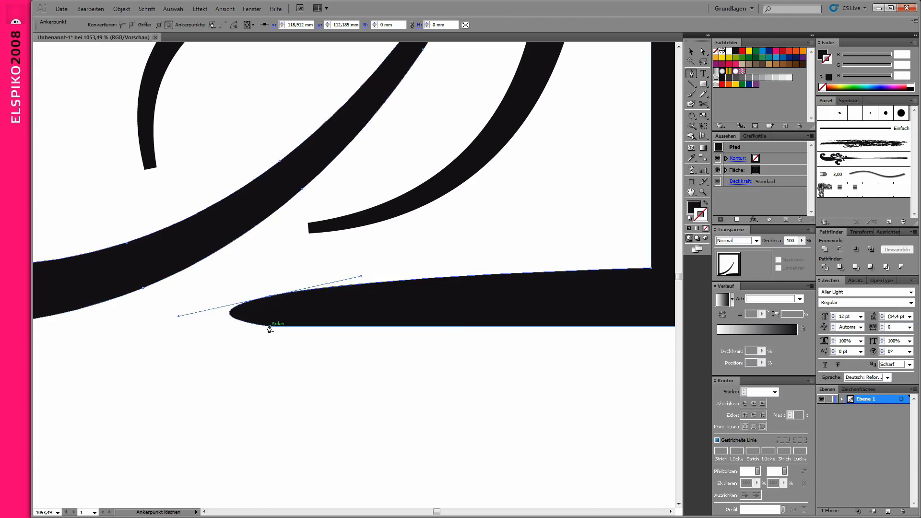
left_click(703, 50)
mouse_move(265, 296)
left_mouse_down()
mouse_move(395, 276)
mouse_move(395, 284)
left_mouse_up()
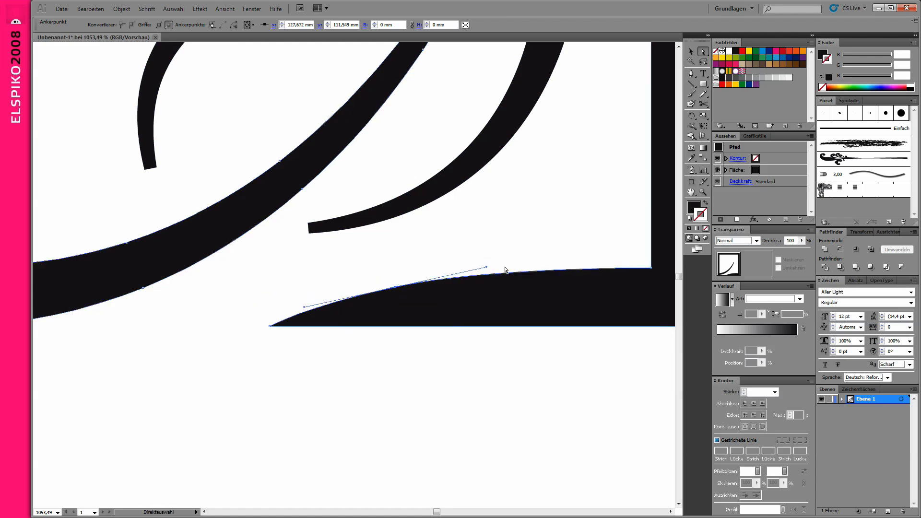
left_click_drag(486, 270, 507, 257)
left_click(312, 200)
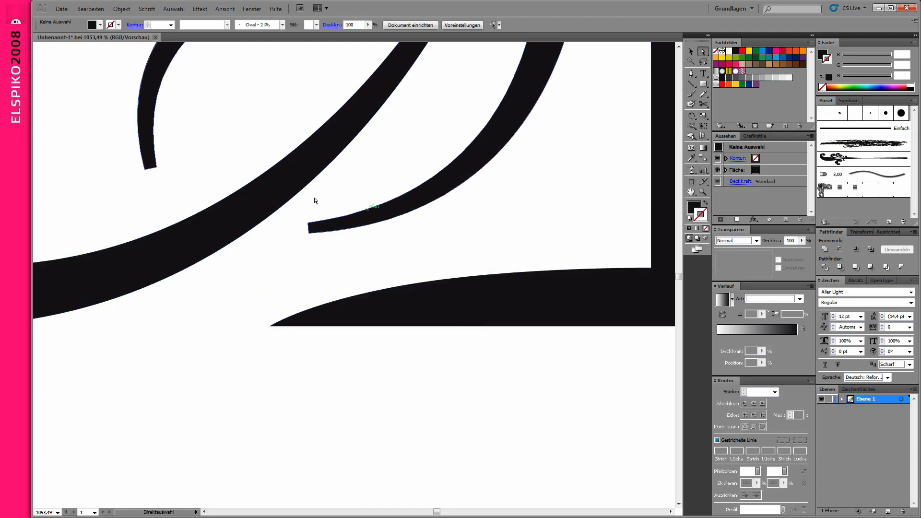
- Zoom in to inspect the inner leaf stroke, then zoom out to the whole logo
left_click(371, 227, "alt")
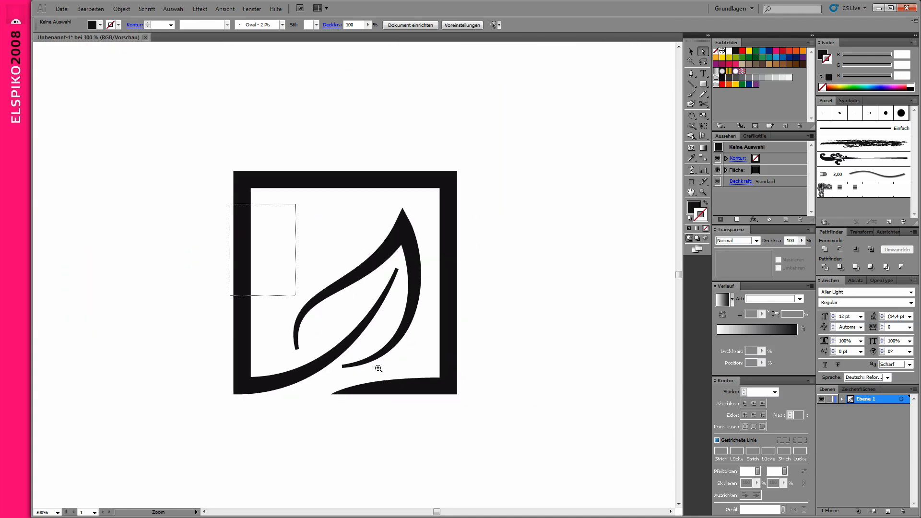
left_click_drag(230, 202, 379, 369)
left_click(448, 183)
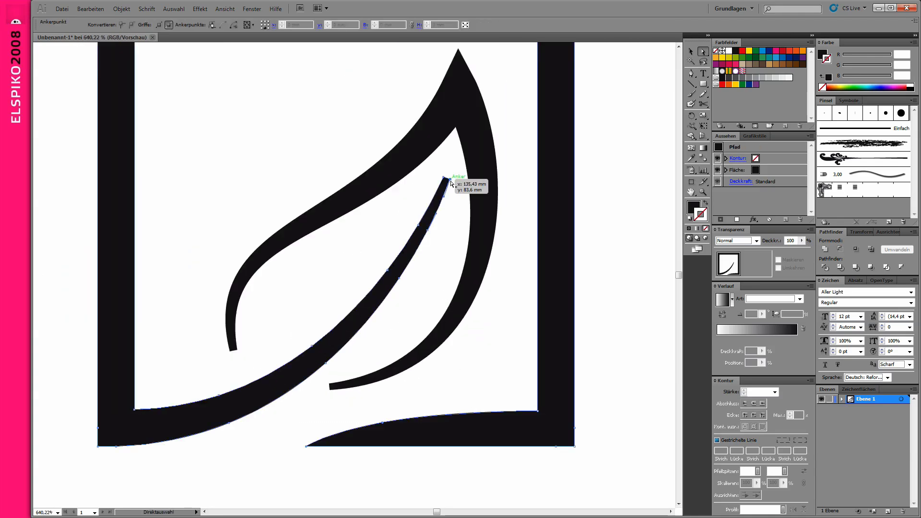
left_click(355, 289)
key("ctrl+minus")
key("ctrl+minus")
key("ctrl+minus")
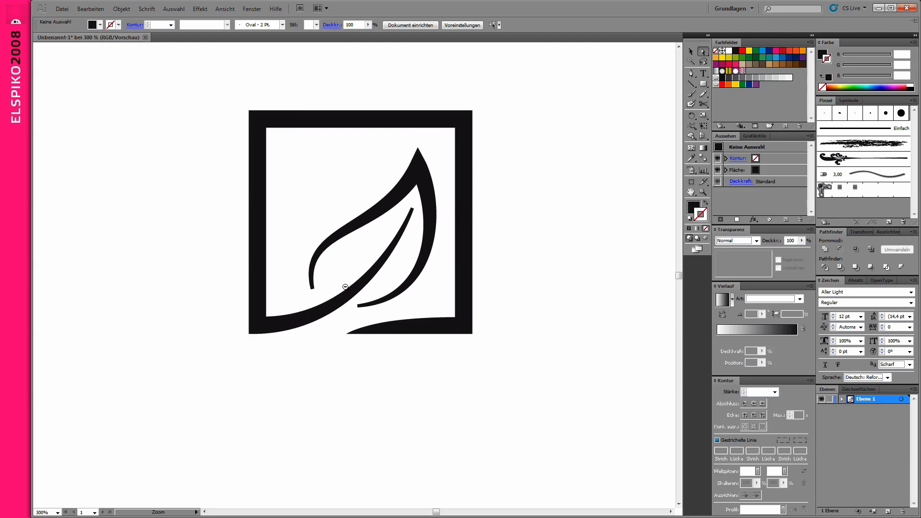
key("ctrl+minus")
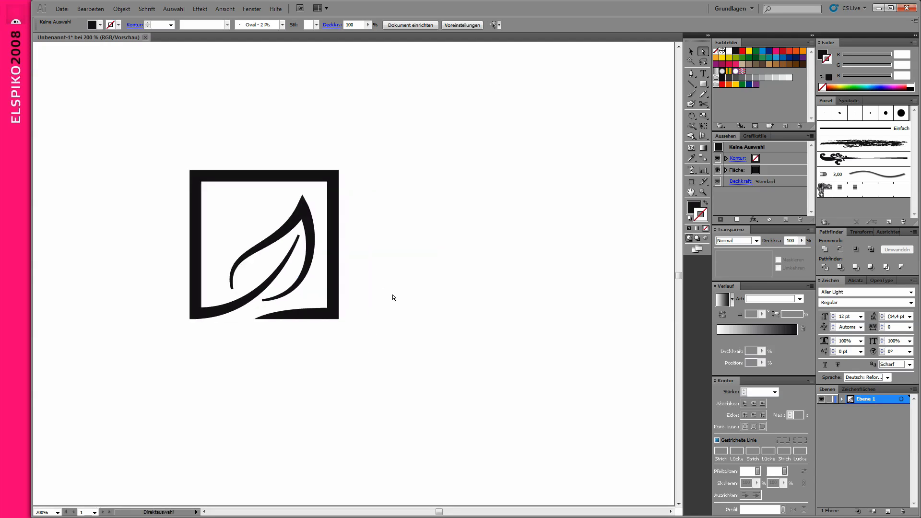
- Type 'green logo' beside the emblem, scale it to about 80.54 pt, and shift it right
left_click(703, 75)
left_click(378, 248)
type("green logo")
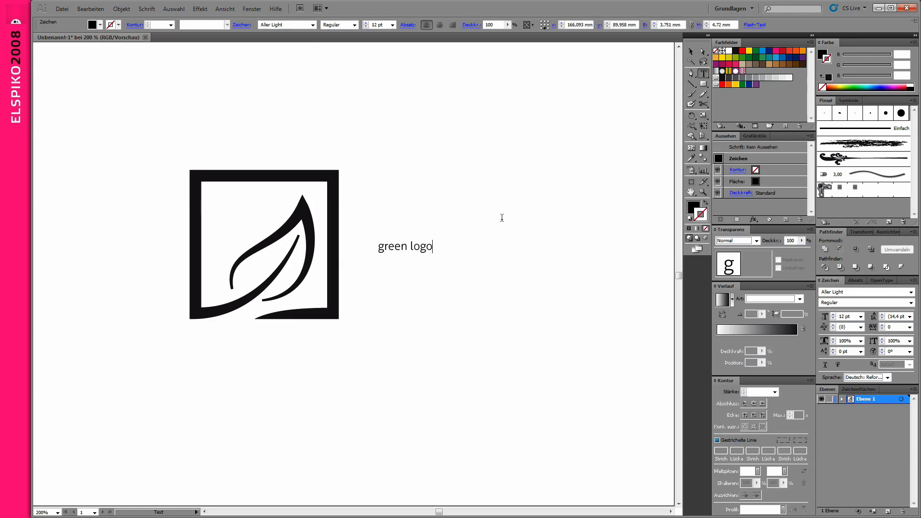
left_click(691, 51)
left_click_drag(433, 239, 591, 200)
left_click(381, 245, "ctrl+alt")
left_click_drag(326, 299, 347, 299)
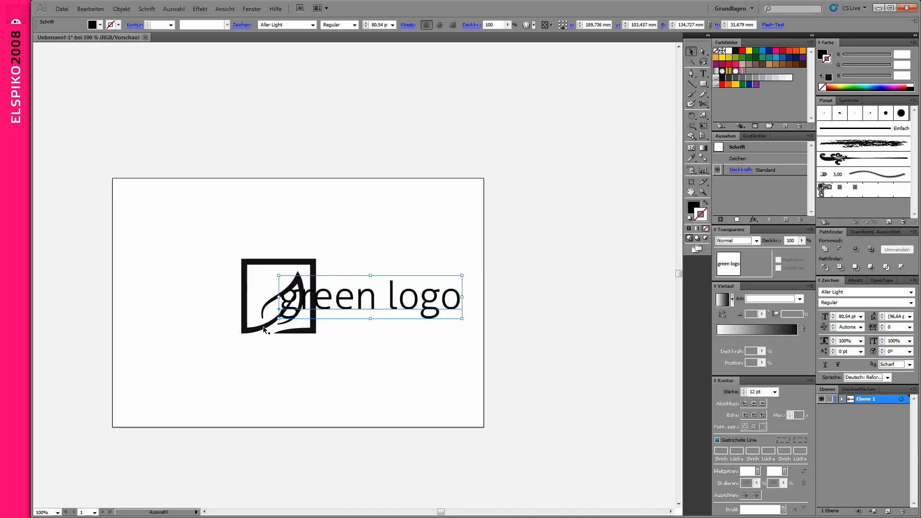
- Move the leaf logo group to the left and check it up close
left_click_drag(228, 238, 268, 347)
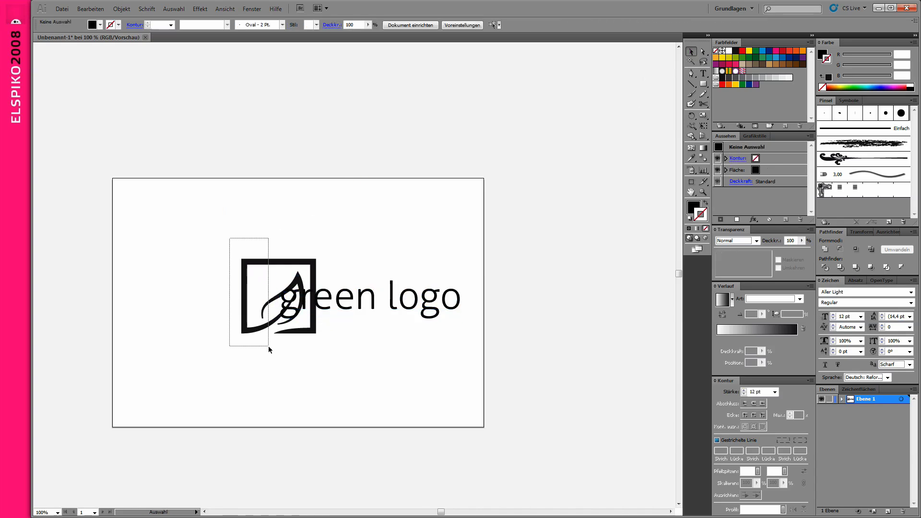
left_click_drag(270, 305, 224, 313)
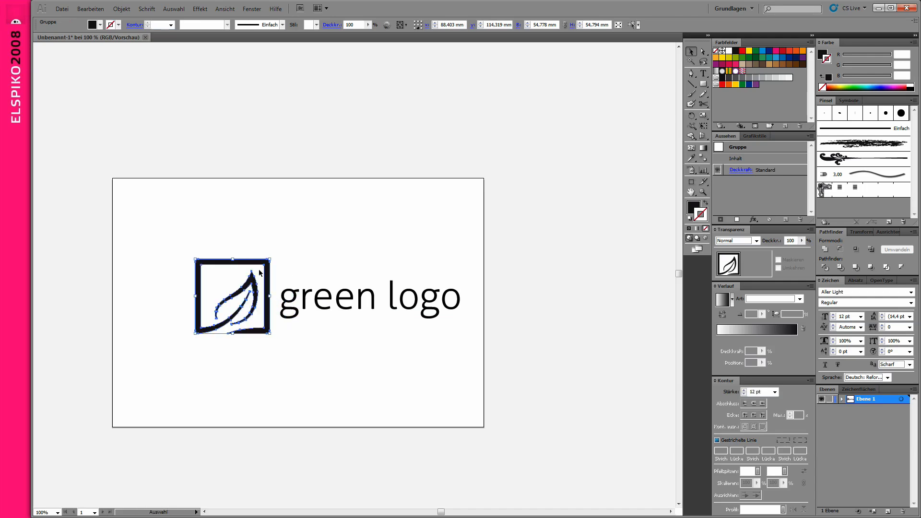
left_click(230, 240)
key("z")
left_click_drag(161, 224, 452, 357)
key("ctrl+minus")
key("v")
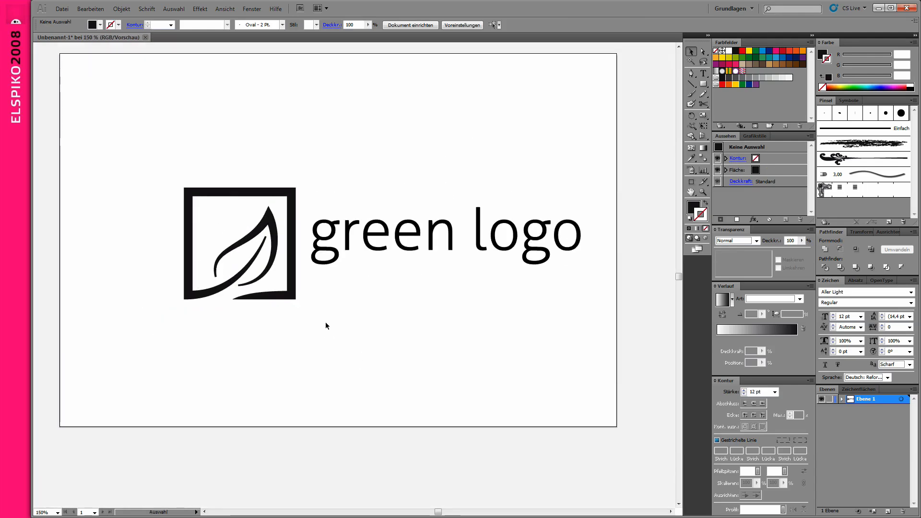
- Scale the leaf icon down to about 37 mm and align it with the 'green logo' text
left_click_drag(174, 147, 284, 327)
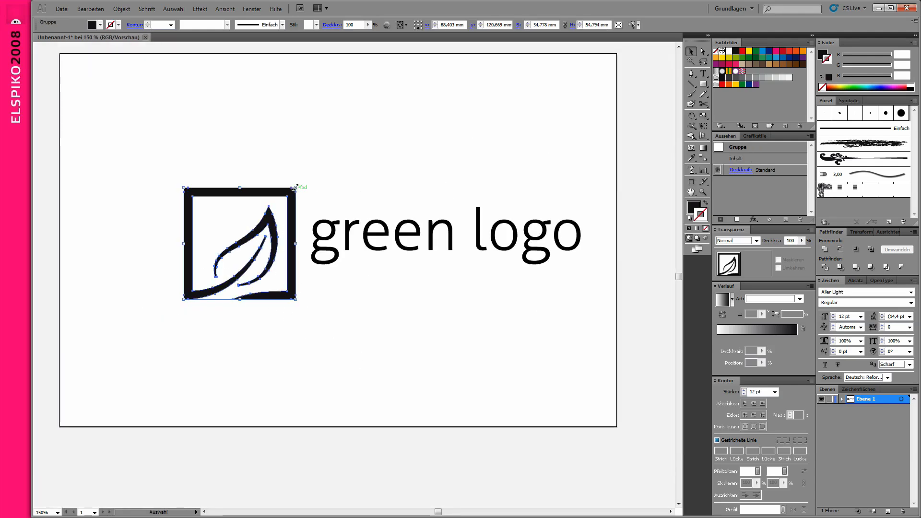
left_click_drag(294, 187, 277, 206)
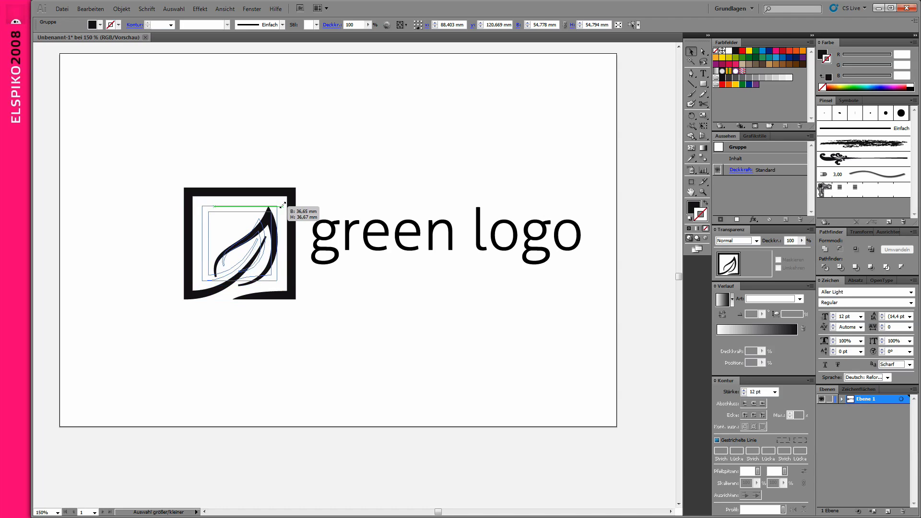
left_click_drag(277, 242, 285, 239)
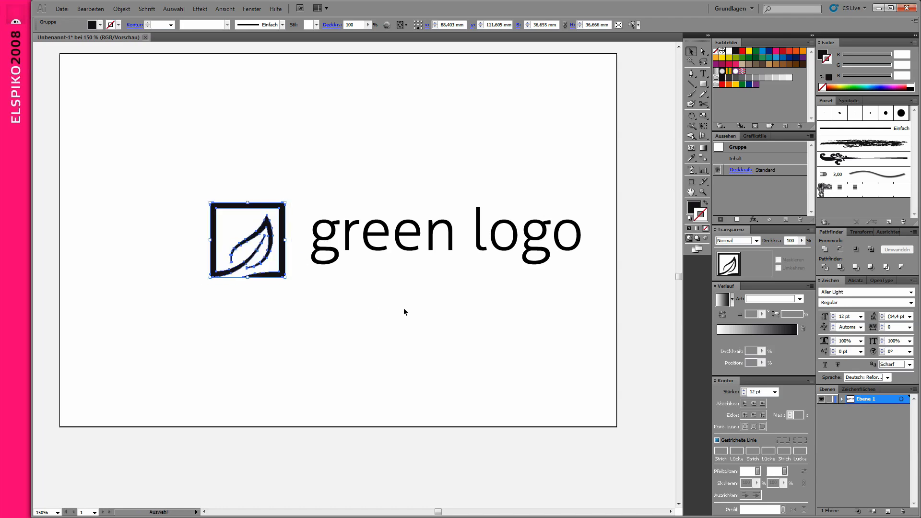
left_click(395, 249)
left_click_drag(406, 245, 393, 249)
left_click(388, 297)
left_click(285, 234)
- Give the square frame a brown fill with no stroke
key("a")
left_click(259, 186)
left_click(284, 203)
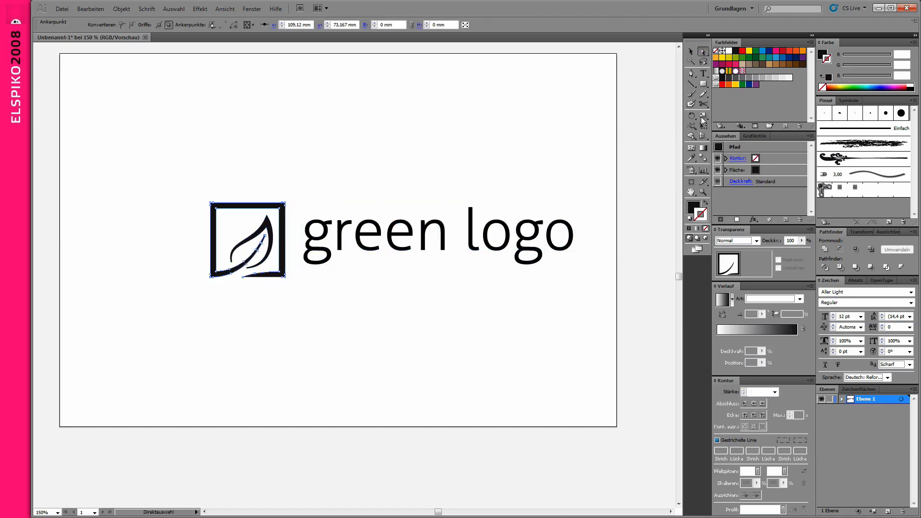
left_click(793, 66)
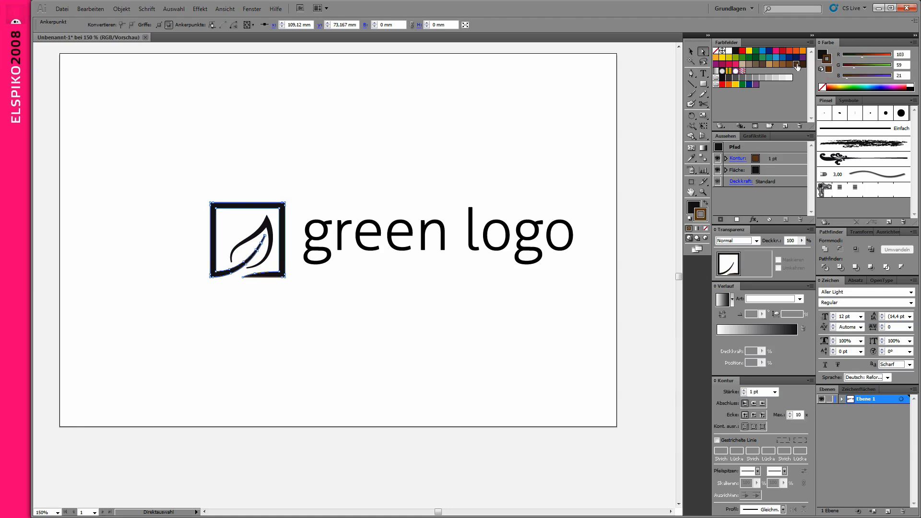
left_click(823, 88)
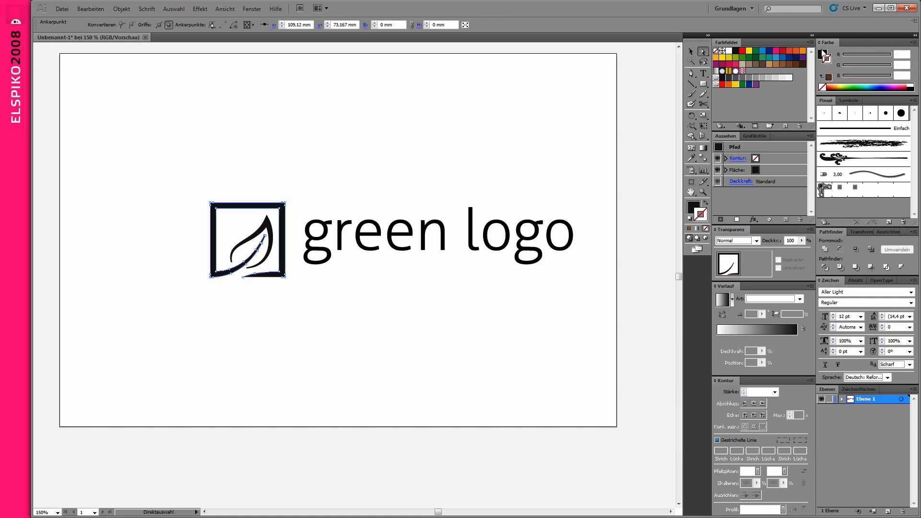
left_click(789, 64)
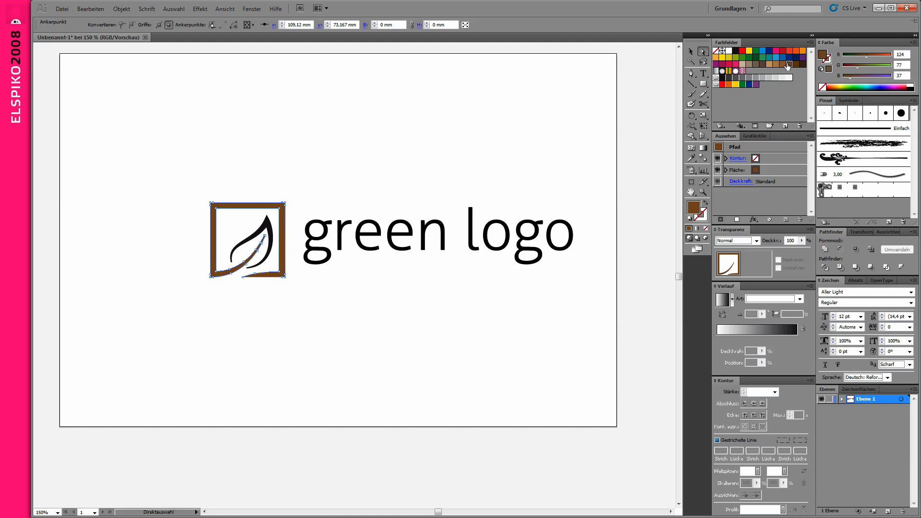
left_click(424, 140)
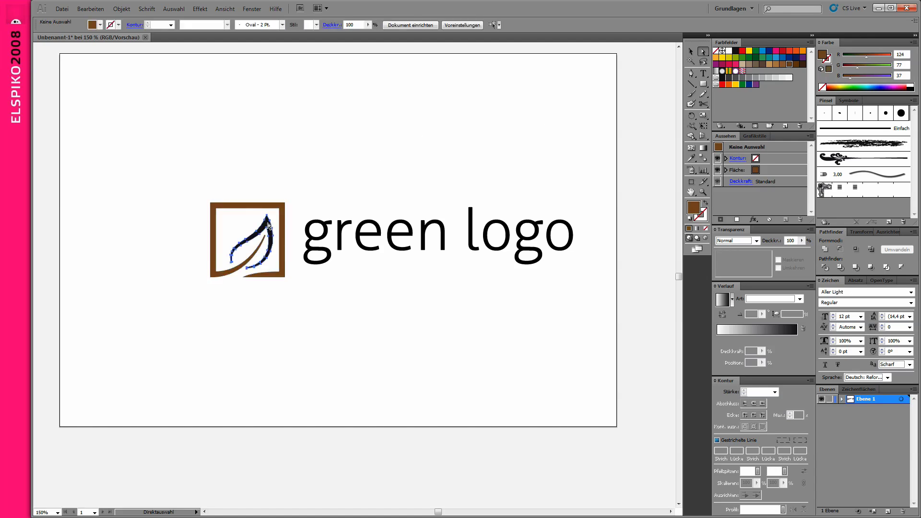
- Fill the leaf yellow-green and give the text a yellow-green fill with a 5 pt stroke
left_click(262, 235)
left_click(736, 58)
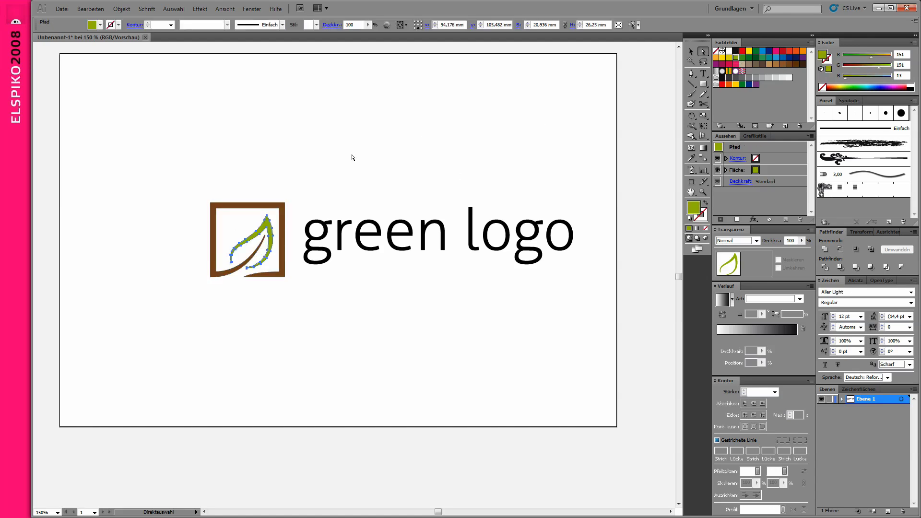
left_click(365, 262)
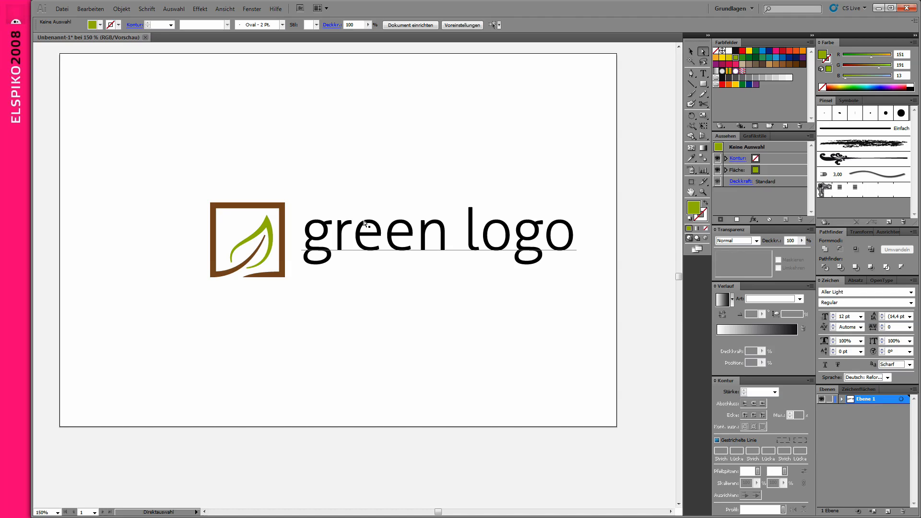
left_click(736, 57)
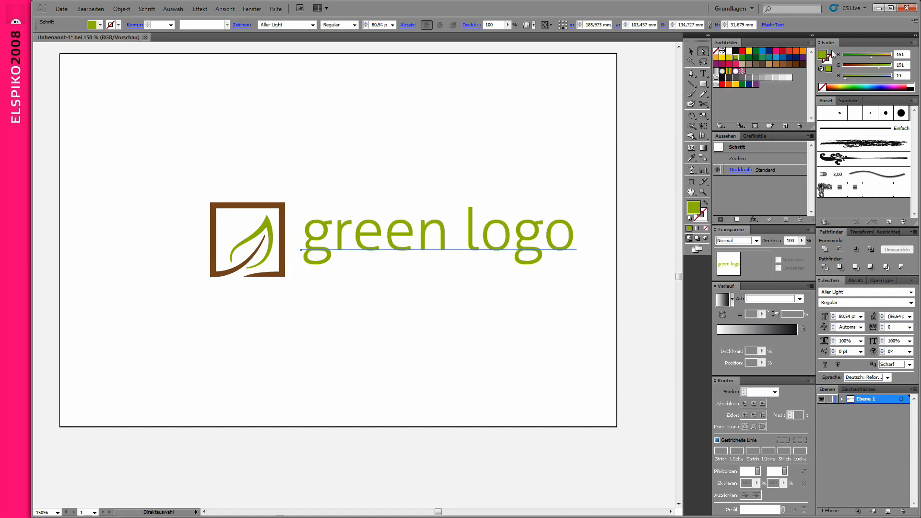
left_click(825, 57)
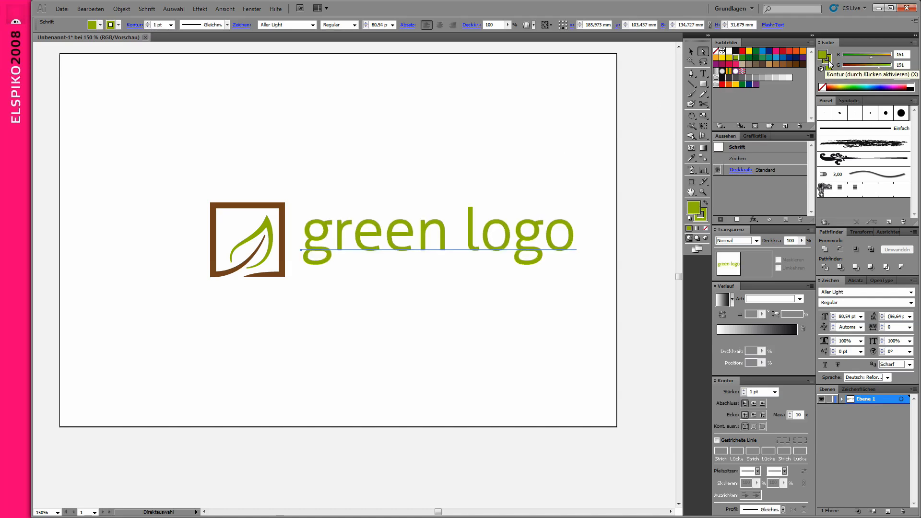
left_click(744, 390)
left_click(744, 390)
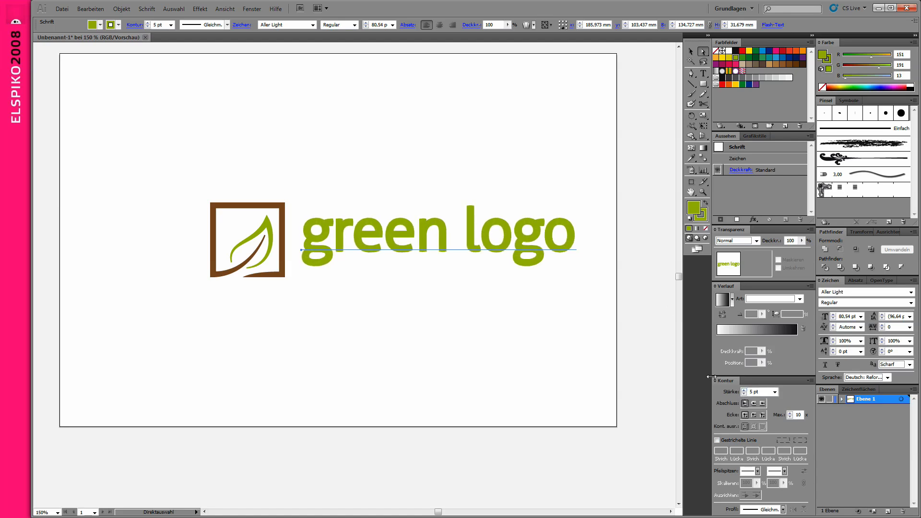
left_click_drag(294, 187, 423, 286)
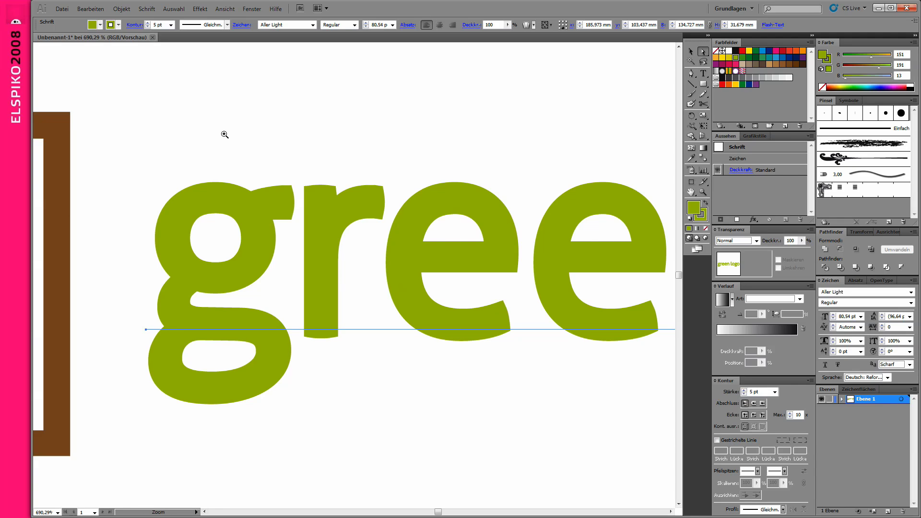
- Set the text stroke to Round Cap and Round Join, then zoom back out
left_click_drag(222, 134, 461, 378)
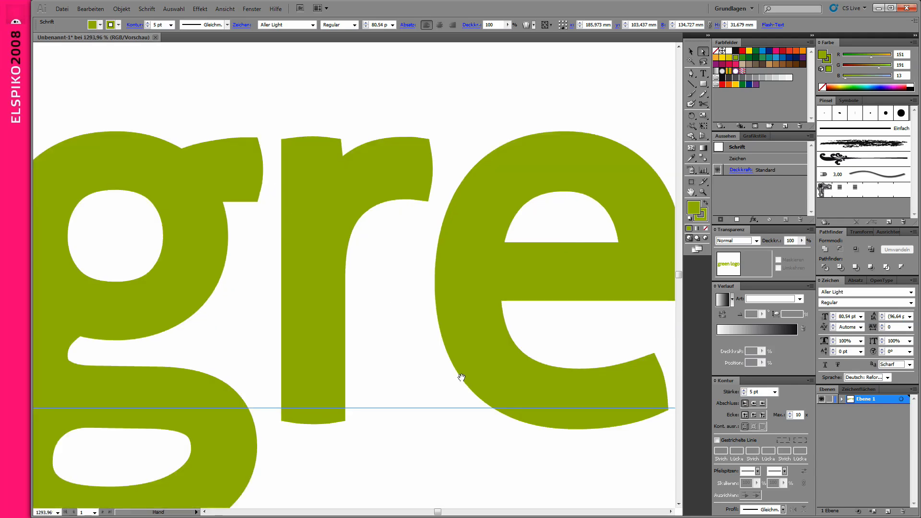
left_click(755, 404)
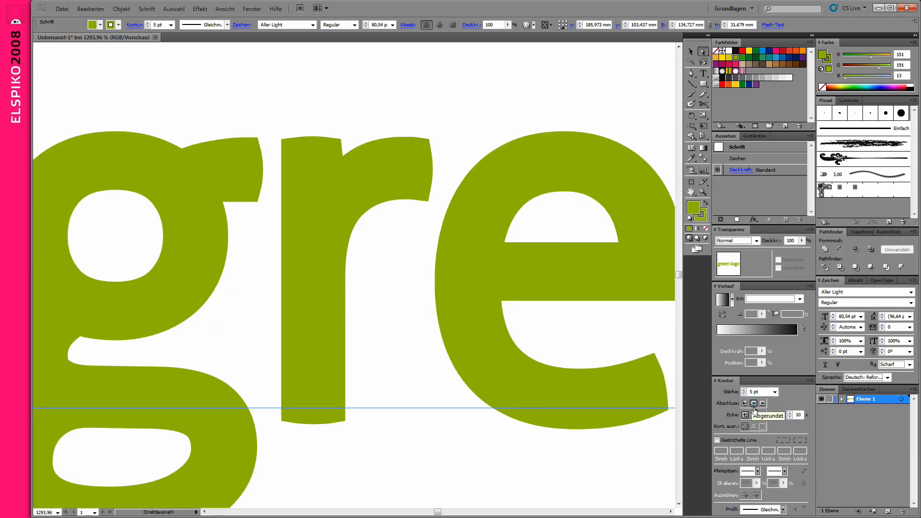
left_click(755, 416)
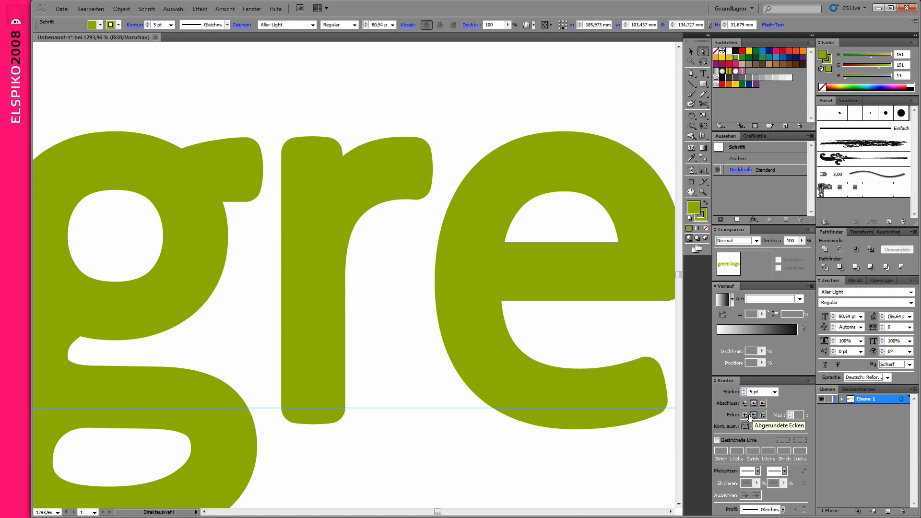
left_click(745, 416)
left_click(745, 416)
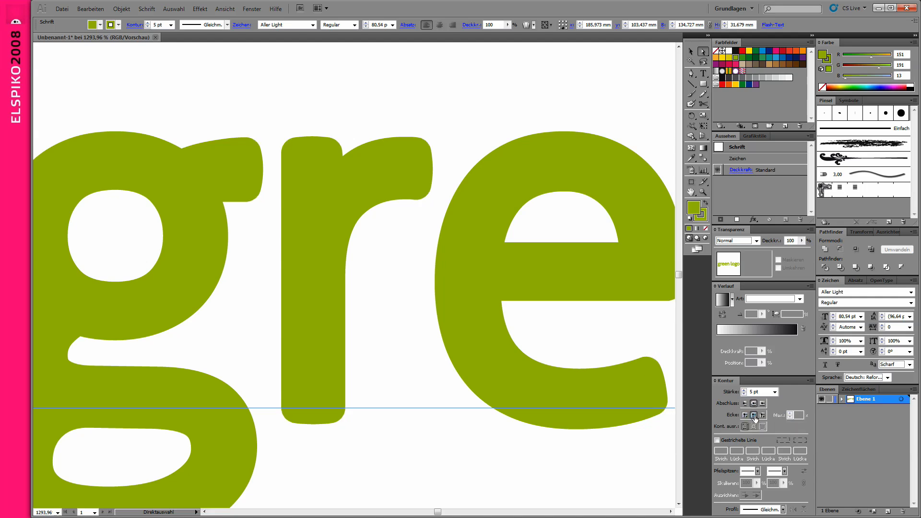
key("ctrl+minus")
key("ctrl+minus")
key("ctrl+minus")
key("ctrl+minus")
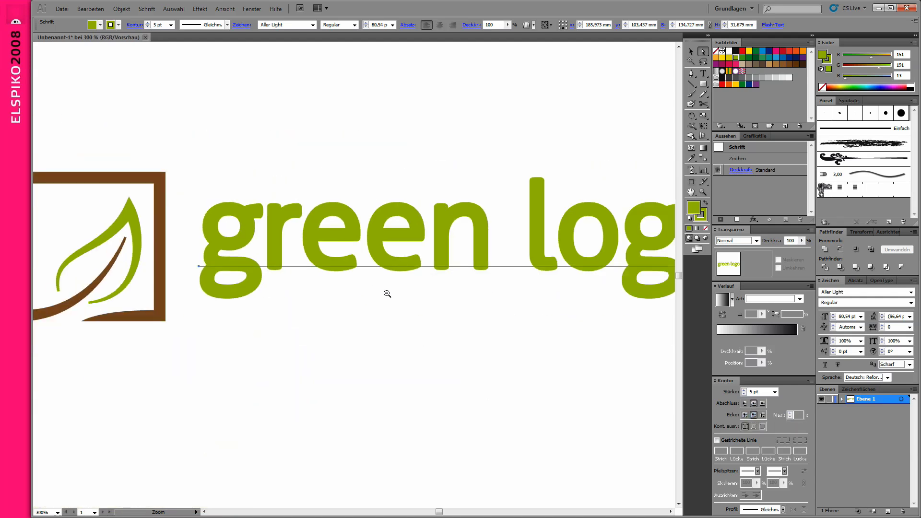
key("ctrl+minus")
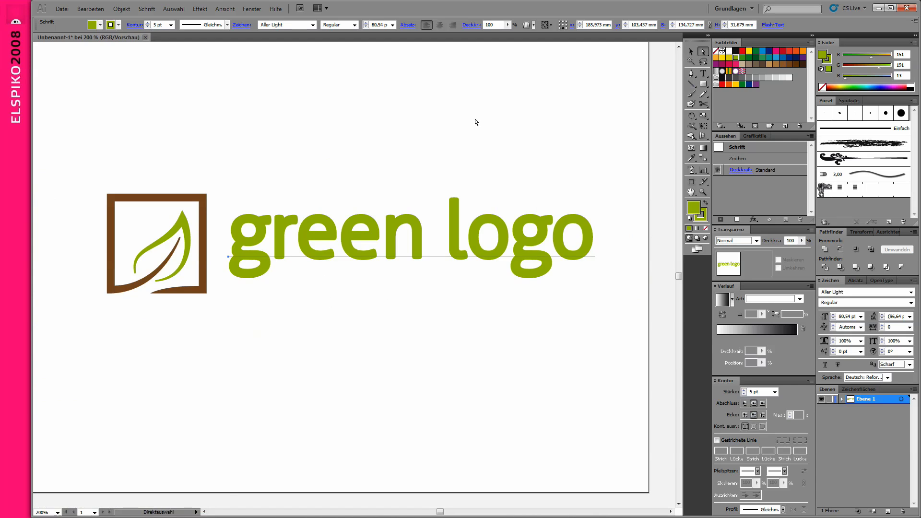
- Darken the square frame's fill to dark brown, then zoom out to the whole page
left_click(204, 196)
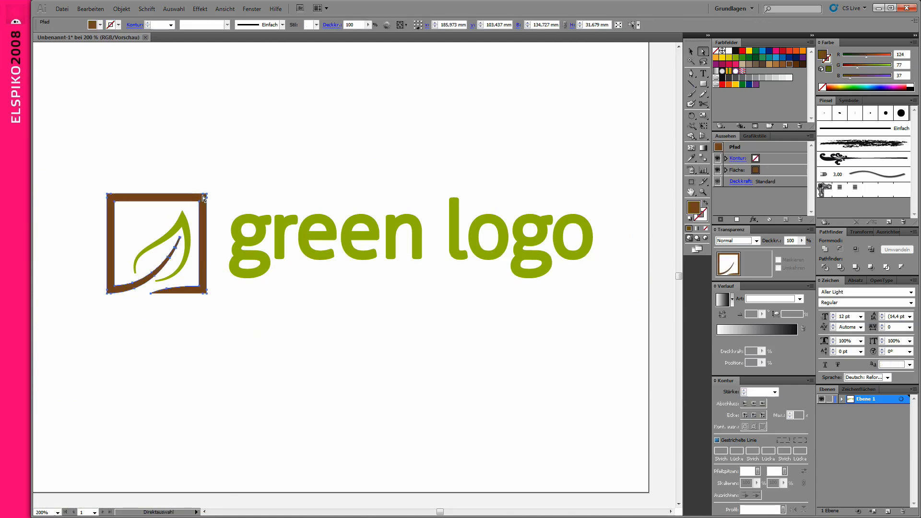
left_click(803, 66)
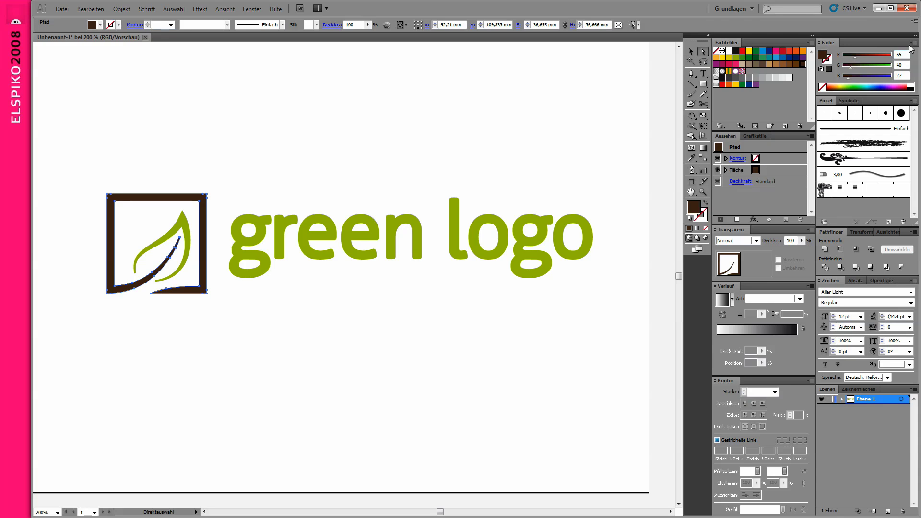
left_click(377, 132)
key("ctrl+minus")
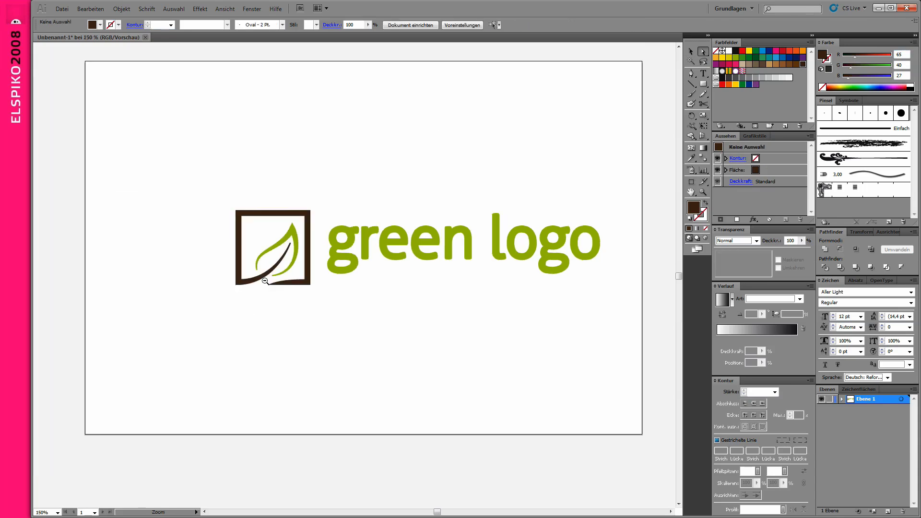
key("ctrl+minus")
- Recentre the leaf icon and text on the artboard, and add Ebene 2 beneath Ebene 1
mouse_move(271, 197)
left_mouse_down()
mouse_move(383, 290)
mouse_move(384, 269)
left_mouse_up()
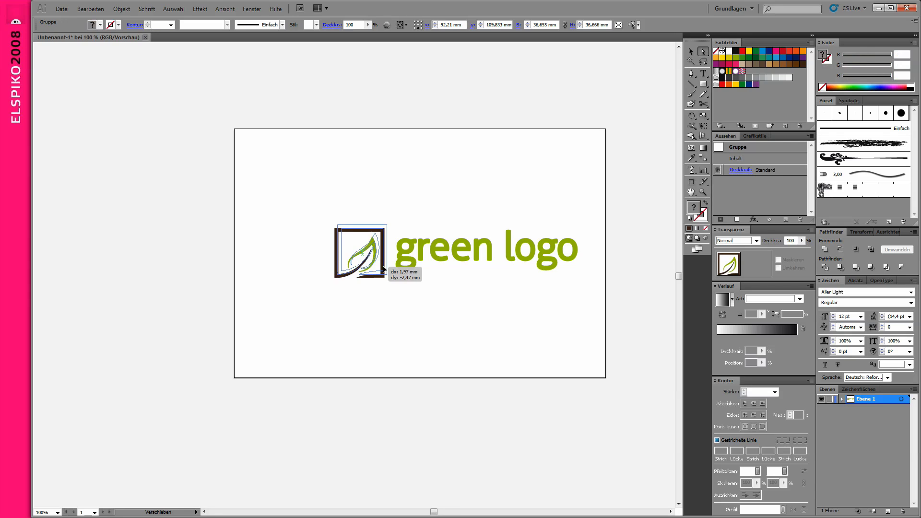
left_click(392, 298)
left_click_drag(284, 208, 600, 287)
left_click_drag(556, 265, 518, 268)
left_click(517, 310)
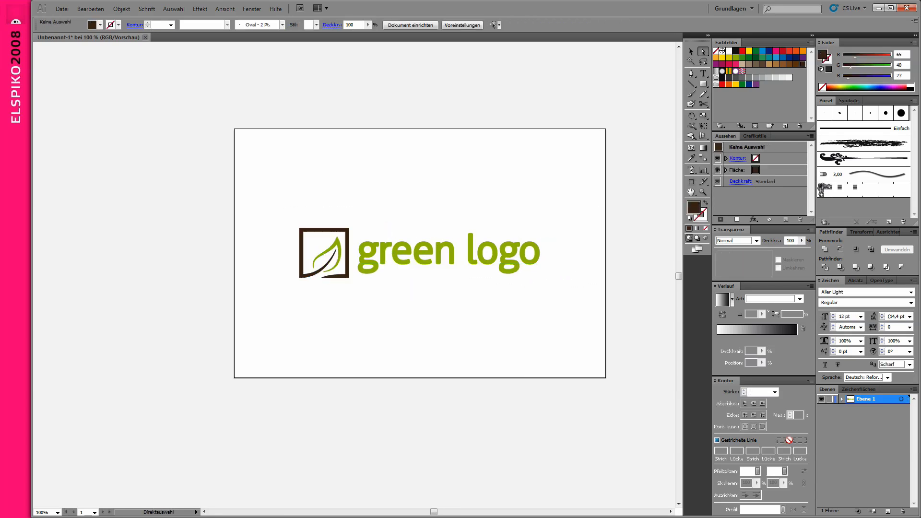
left_click(888, 512)
left_click_drag(868, 401, 868, 416)
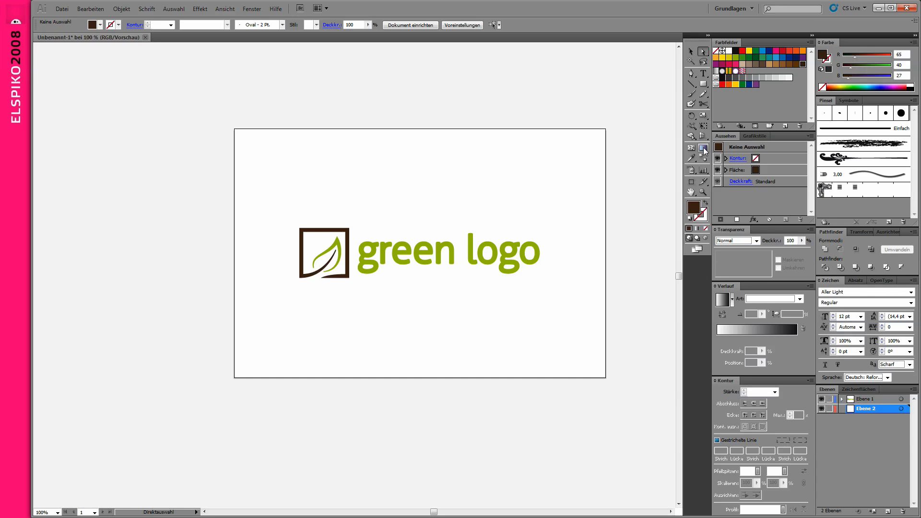
- Draw an artboard-sized 273×183 mm rectangle filled with pale beige via HSB sliders
left_click(703, 85)
left_click_drag(234, 137, 605, 378)
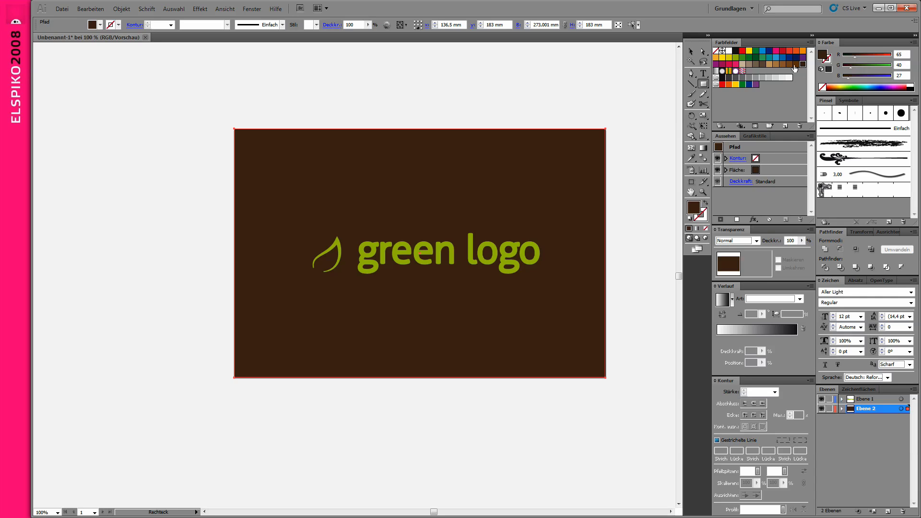
left_click(776, 65)
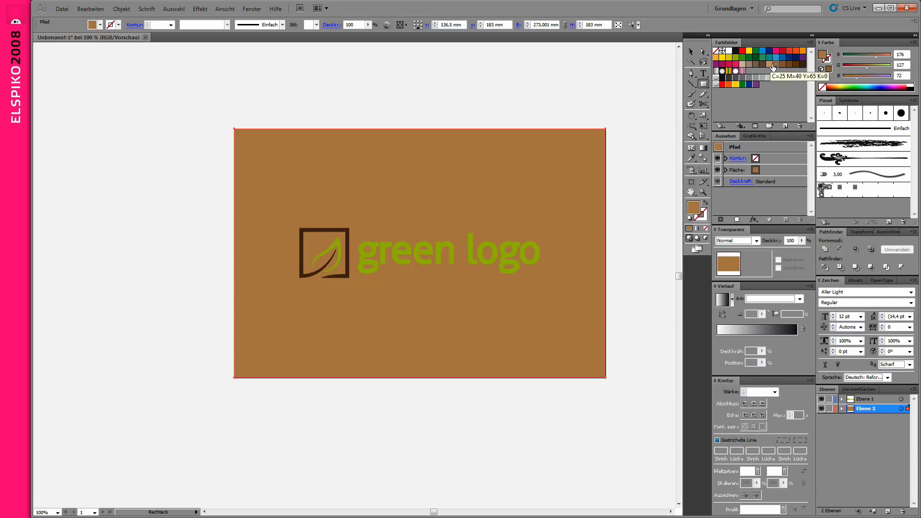
left_click(913, 43)
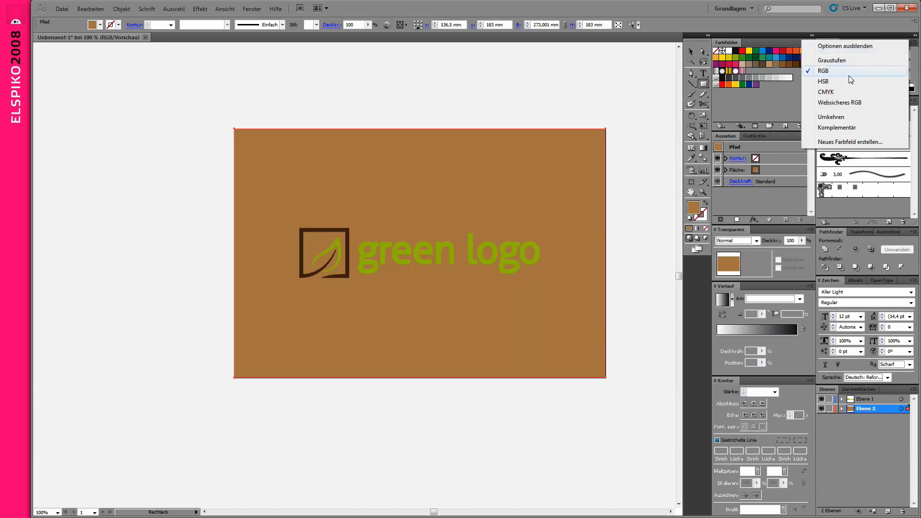
left_click(849, 96)
mouse_move(885, 78)
left_mouse_down()
mouse_move(848, 68)
mouse_move(889, 80)
left_mouse_up()
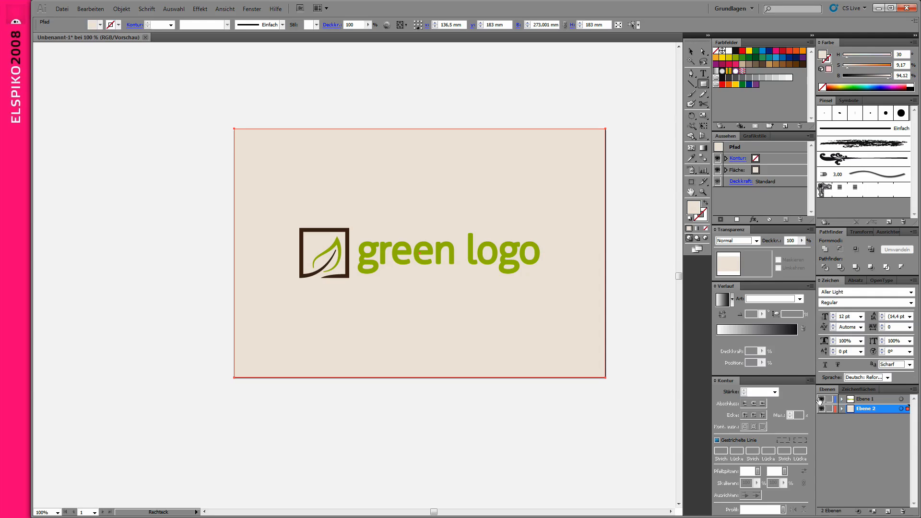
- Lock the background layer Ebene 2 and check the logo group is still selectable
left_click(830, 408)
left_click(691, 52)
left_click(341, 245)
left_click(379, 223)
- Direct-select the leaf path together with the 'green logo' text
left_click(703, 52)
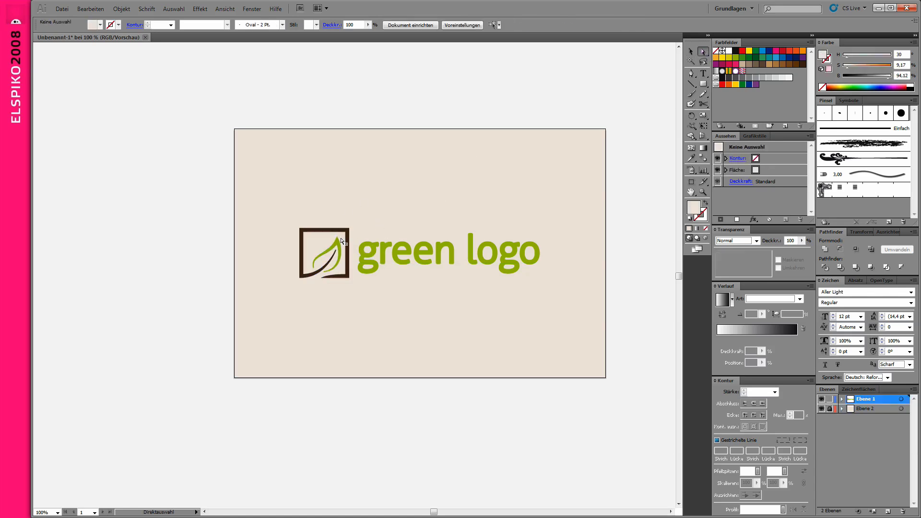
left_click(335, 245)
left_click(384, 250, "shift")
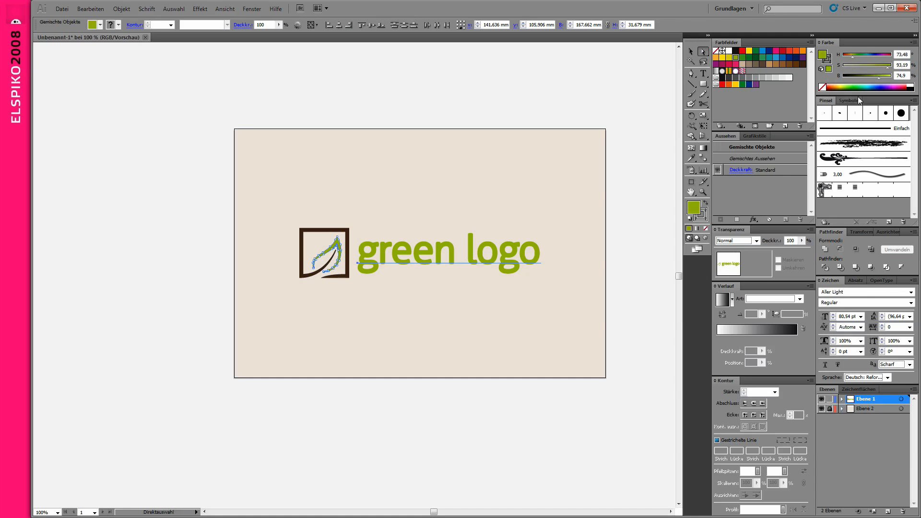
- Recolour the leaf and text to a deeper green: H 79, S 100, B 66
left_click(298, 27)
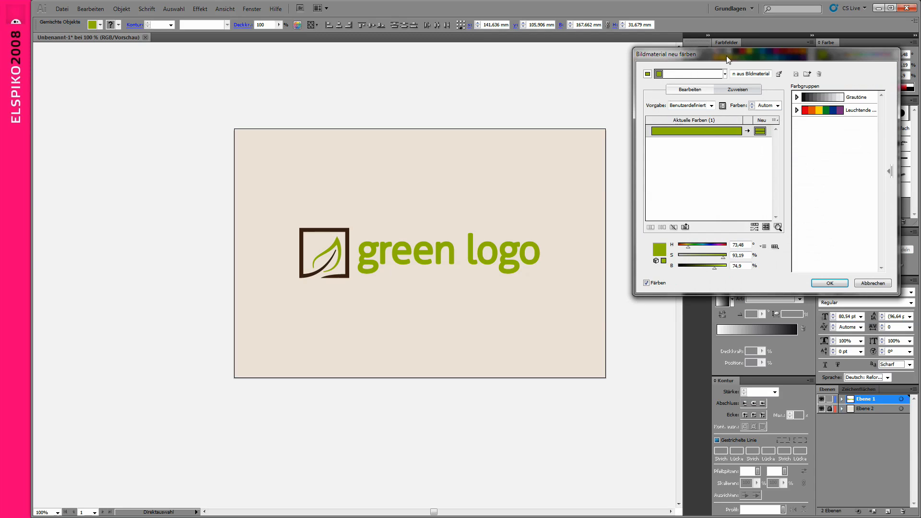
left_click_drag(726, 62, 607, 113)
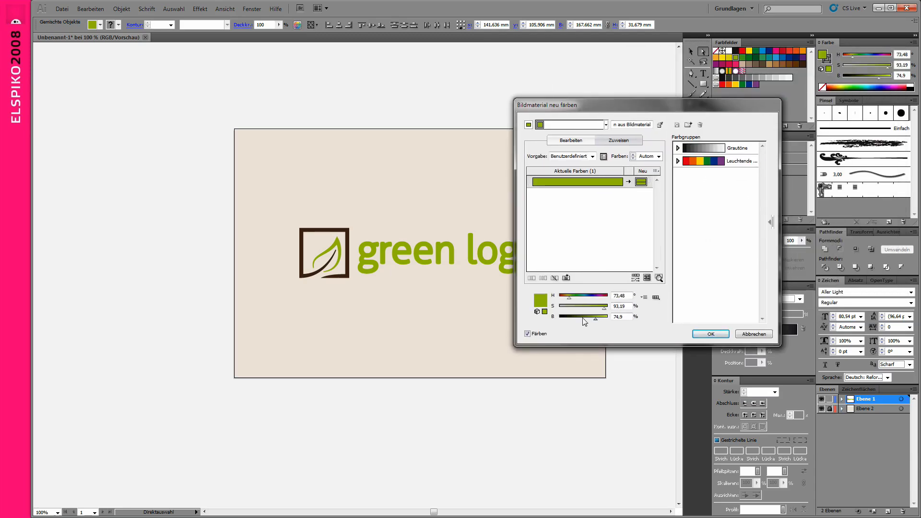
left_click_drag(583, 322, 591, 320)
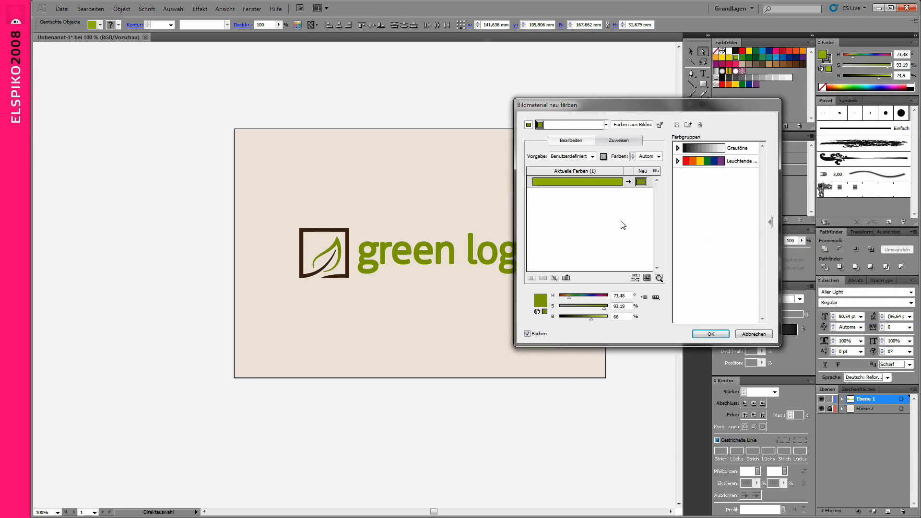
left_click_drag(569, 298, 571, 297)
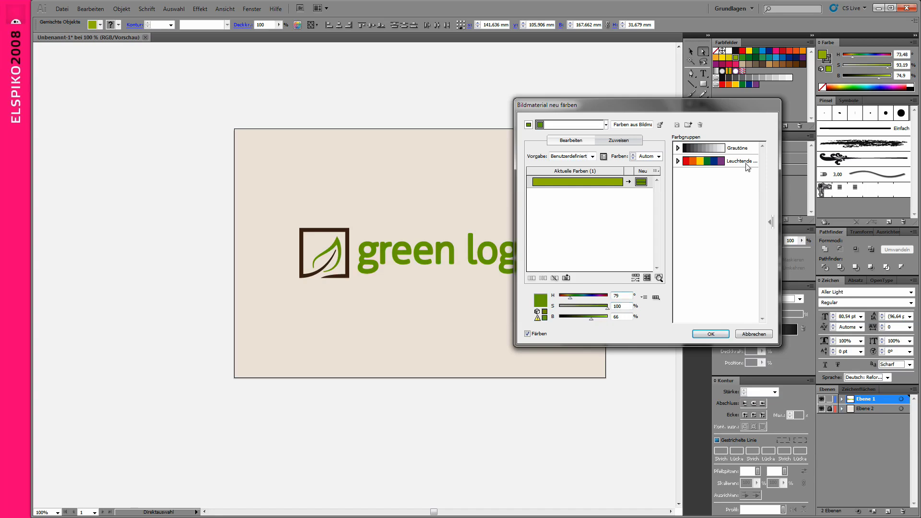
left_click(709, 333)
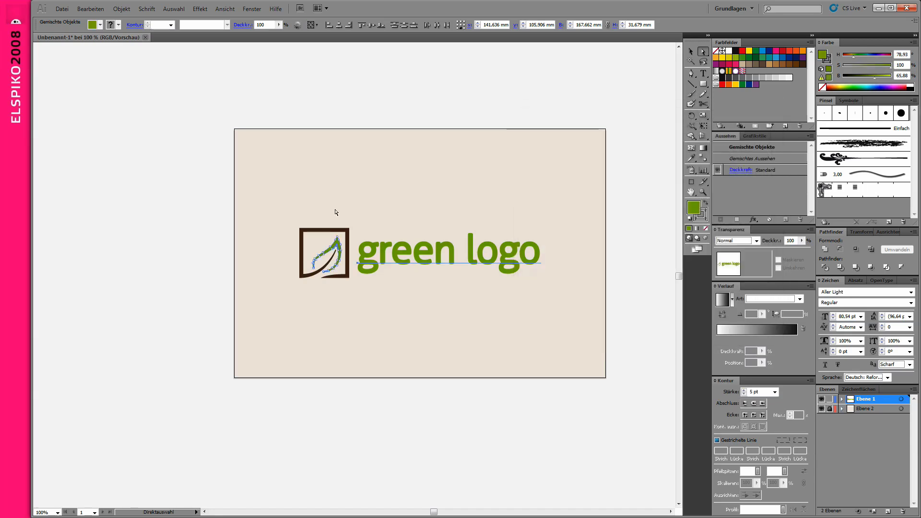
left_click(691, 51)
- Scale the logo and text to about 200 × 41 mm, nudge them down, zoom in
left_click_drag(283, 214, 512, 321)
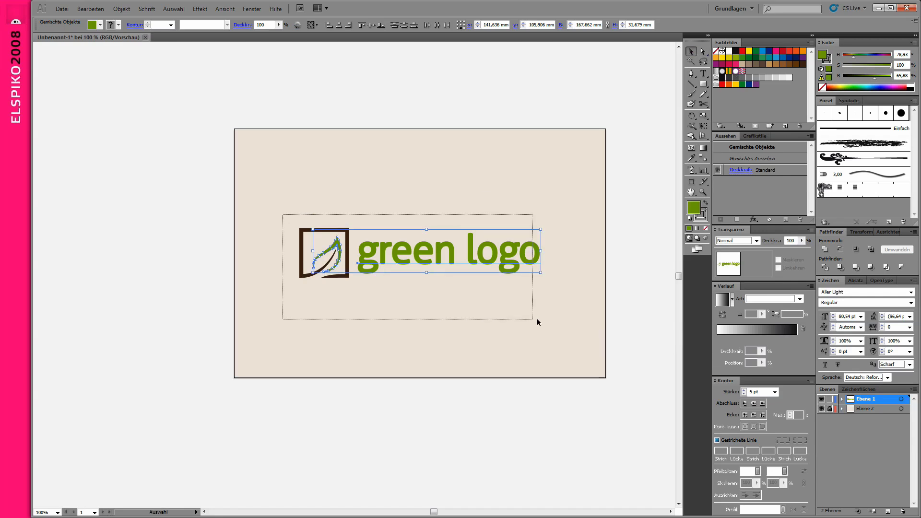
left_click_drag(542, 226, 556, 225)
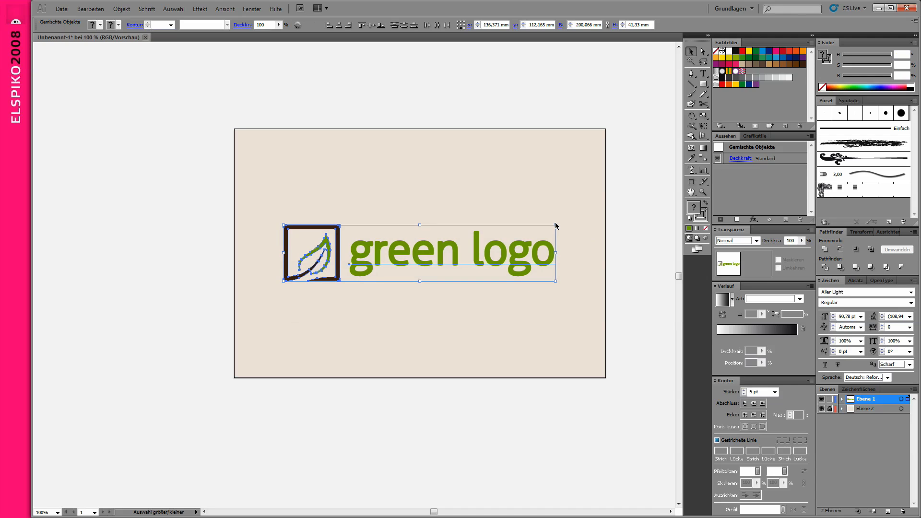
key("shift+Down")
left_click(315, 162)
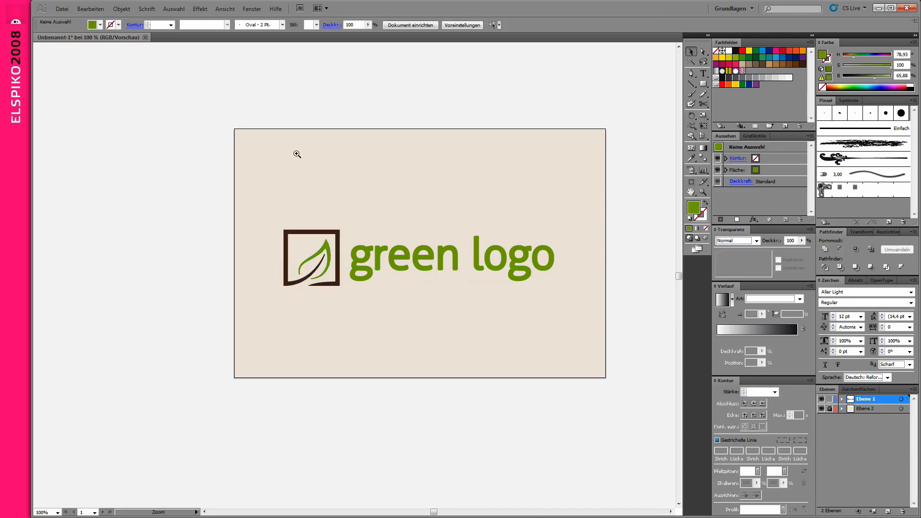
left_click_drag(231, 126, 611, 382)
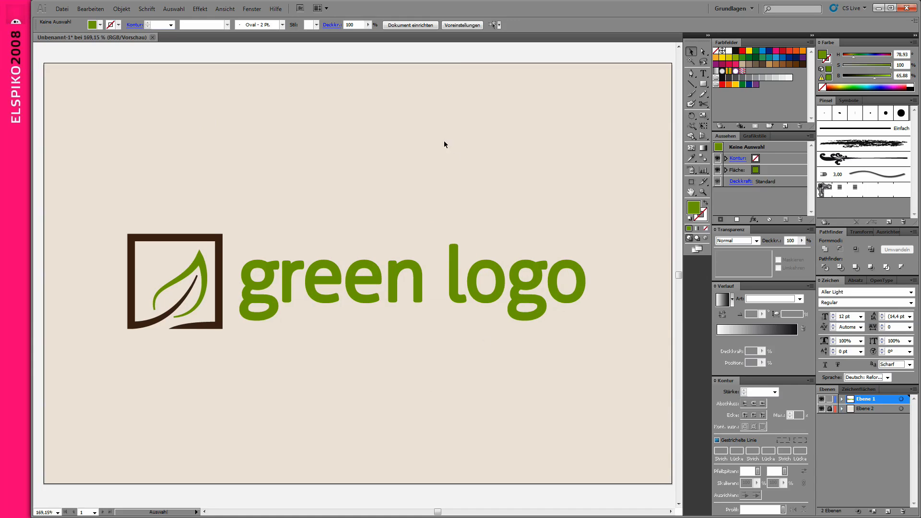
- Unlock Ebene 2 and give the background rectangle a gradient fill
left_click(831, 412)
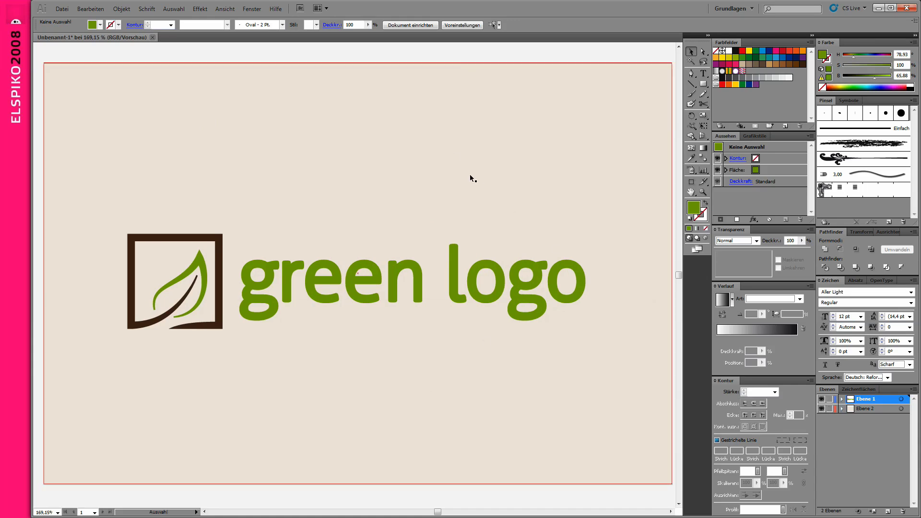
left_click(470, 174)
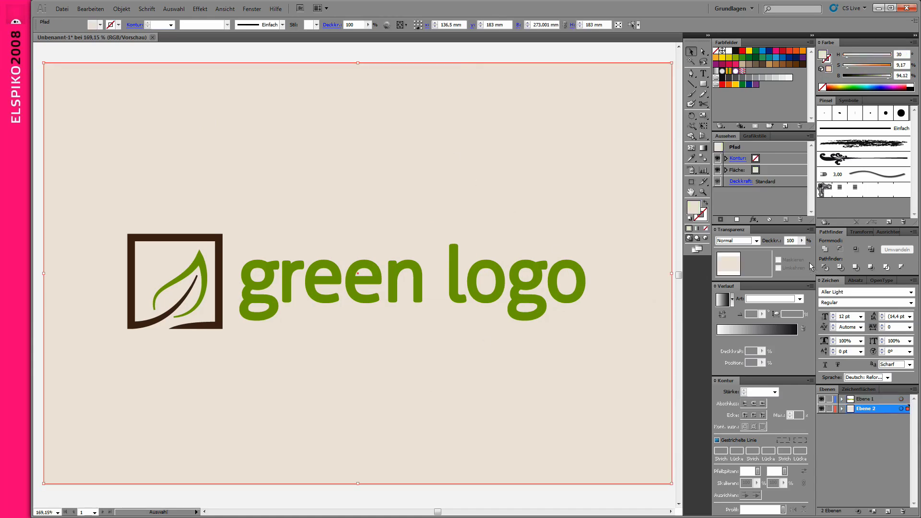
left_click(753, 335)
mouse_move(752, 338)
left_mouse_down()
mouse_move(777, 339)
mouse_move(794, 365)
left_mouse_up()
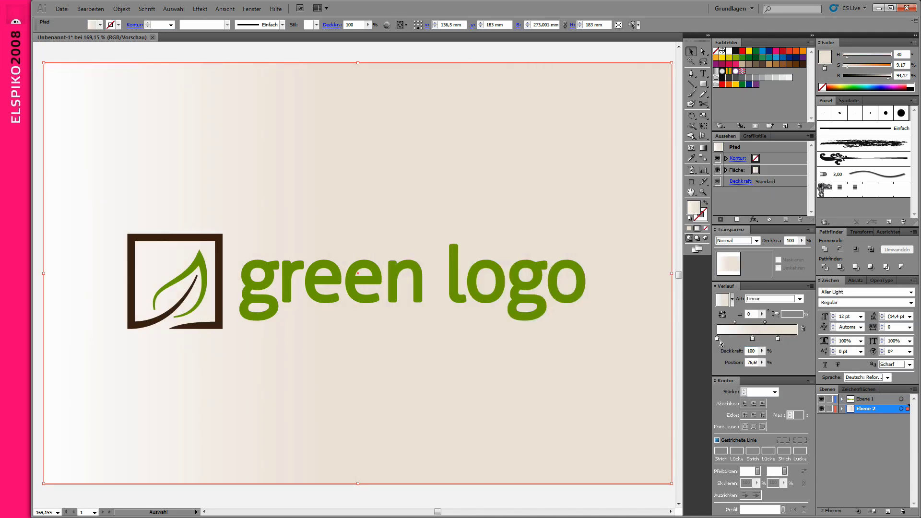
- Make it a two-stop radial (Kreisförmig) gradient, pale centre to warm beige-brown edges
left_click_drag(717, 339, 720, 364)
left_click_drag(752, 339, 717, 339)
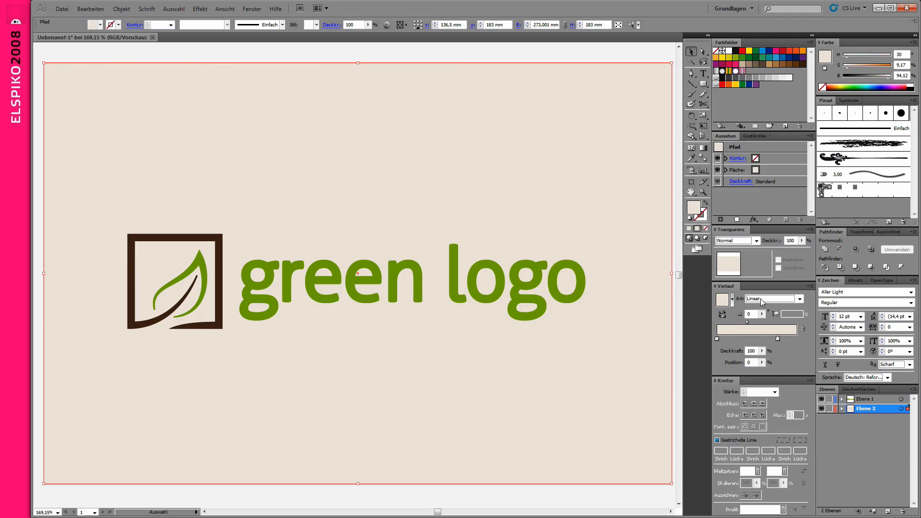
key("Down")
left_click_drag(778, 339, 797, 339)
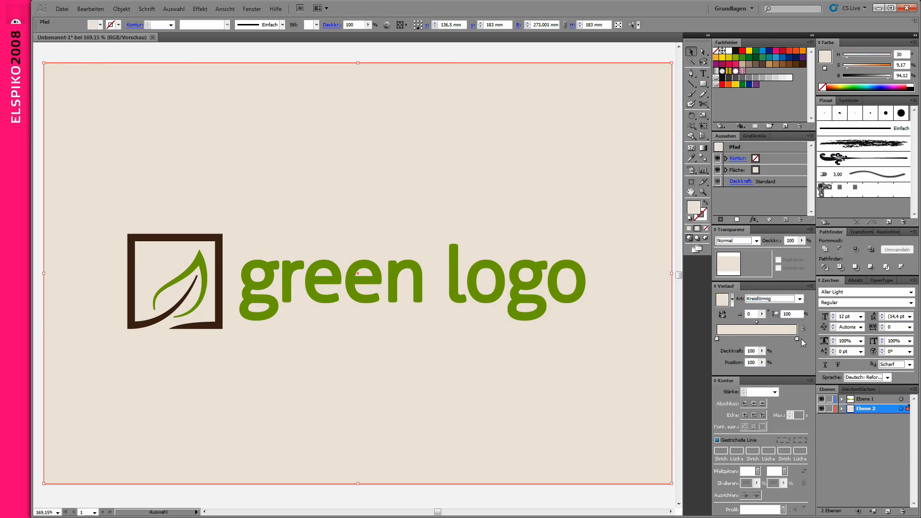
left_click(857, 70)
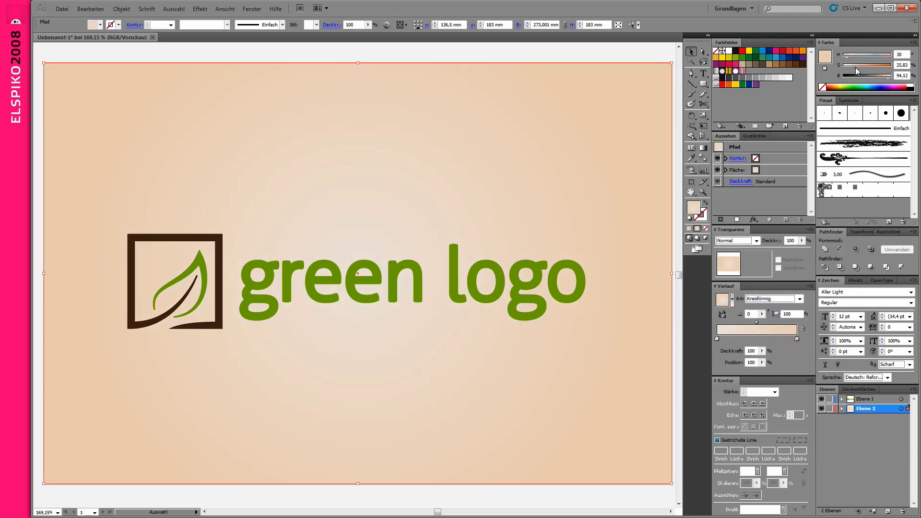
left_click_drag(877, 80, 887, 80)
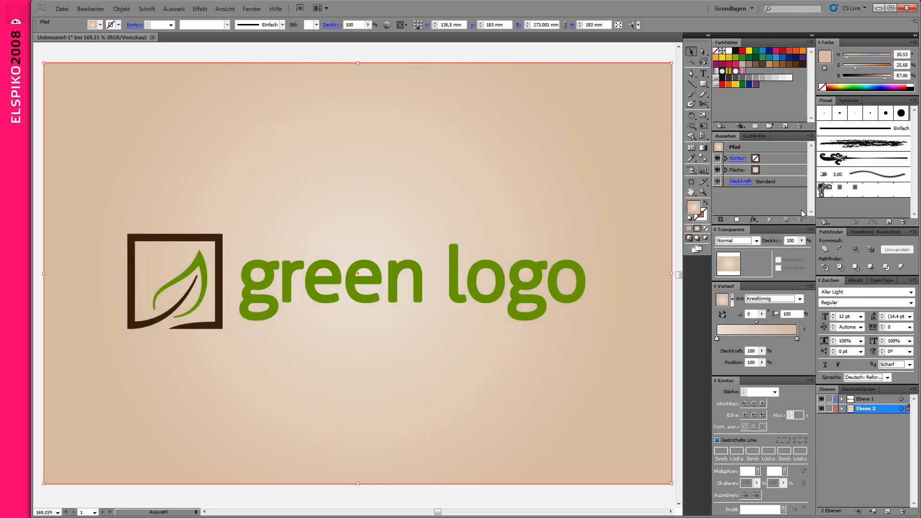